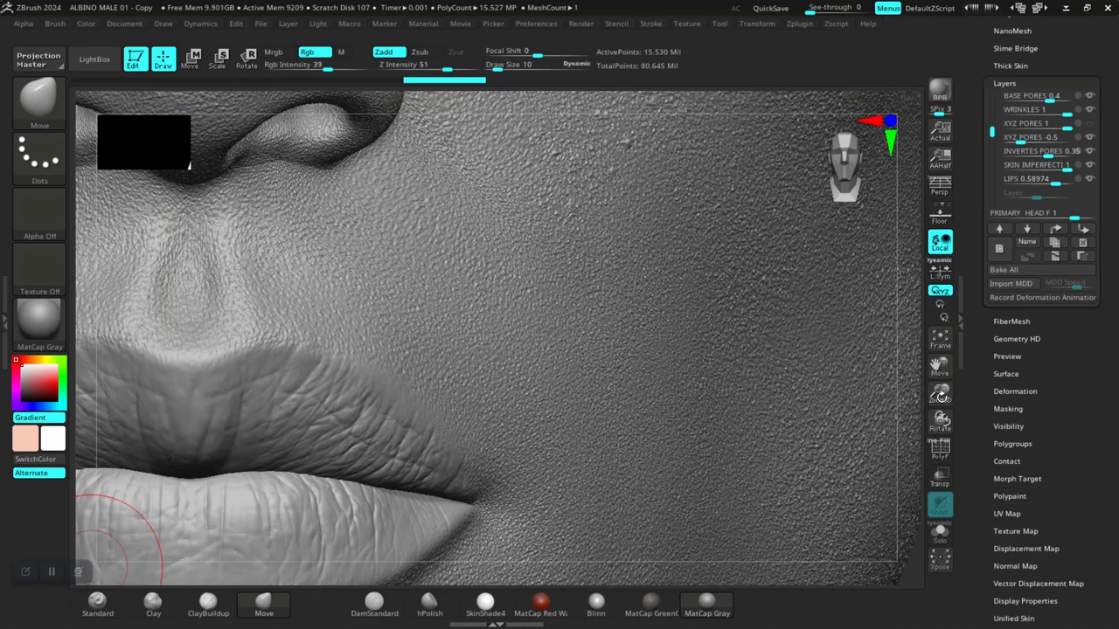
Examine the pore and wrinkle detail around the head sculpt's lips, cheeks, eye and forehead
mouse_move(941, 396)
mouse_down()
mouse_move(837, 479)
mouse_move(818, 442)
mouse_move(792, 459)
mouse_move(839, 443)
mouse_move(822, 443)
mouse_move(846, 435)
mouse_move(823, 426)
mouse_move(892, 354)
mouse_up()
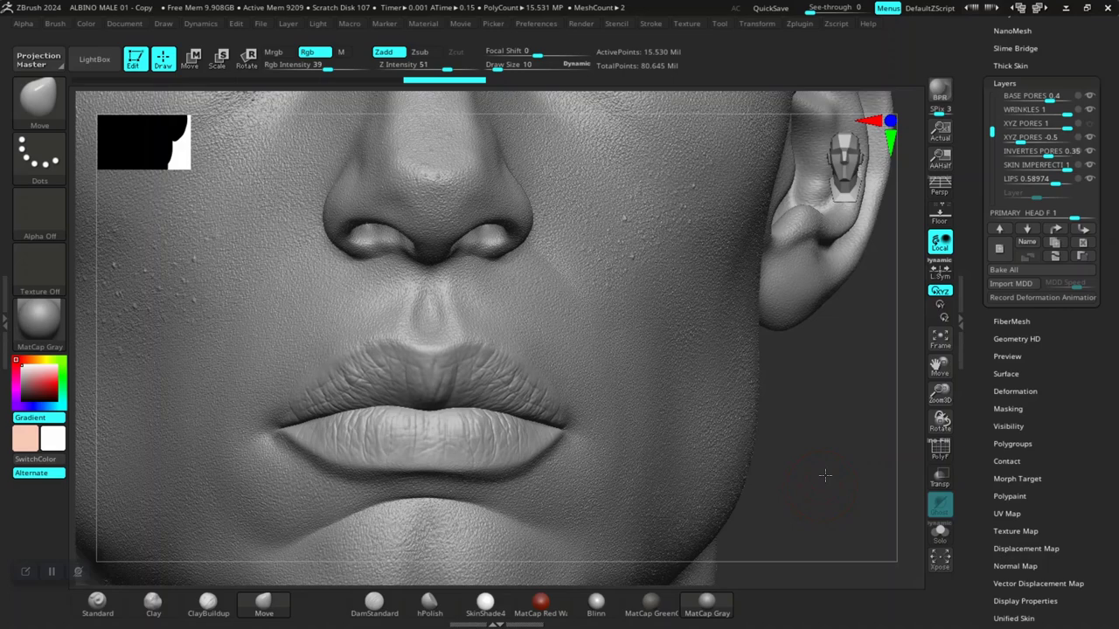
mouse_move(836, 512)
alt+mouse_down()
mouse_move(849, 442)
mouse_move(874, 516)
mouse_move(861, 494)
mouse_move(795, 474)
alt+mouse_up()
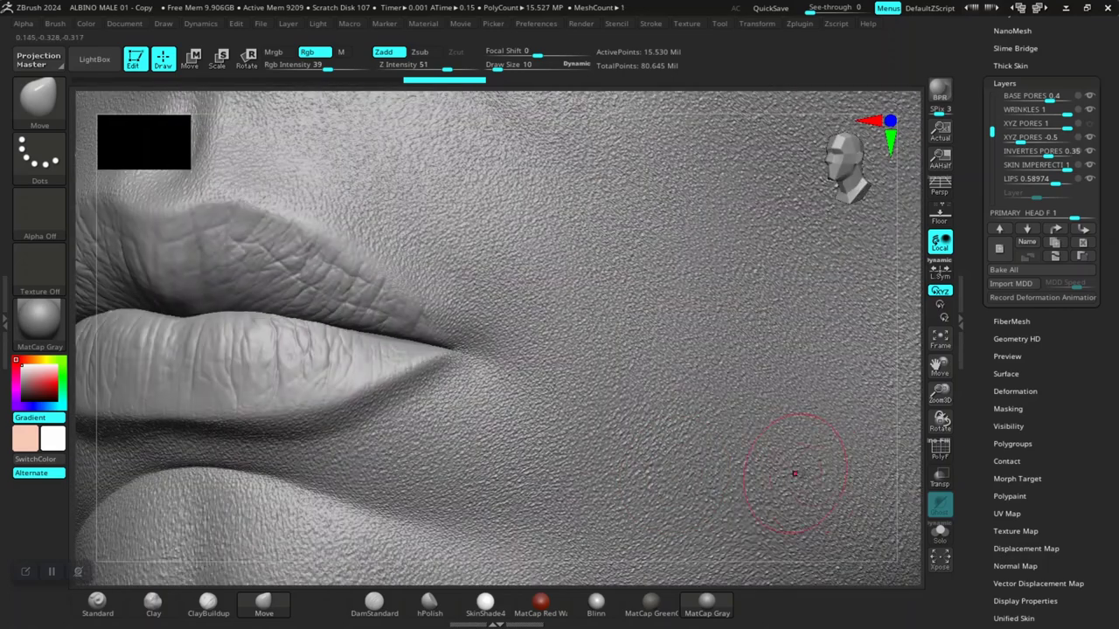
drag(940, 365, 802, 489)
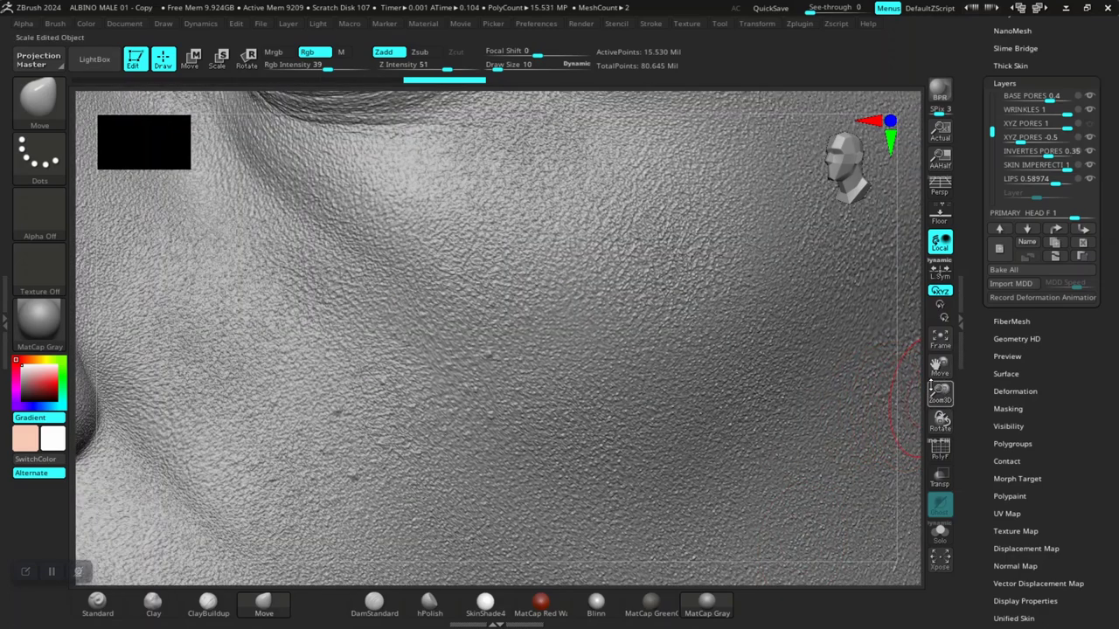
drag(940, 368, 958, 478)
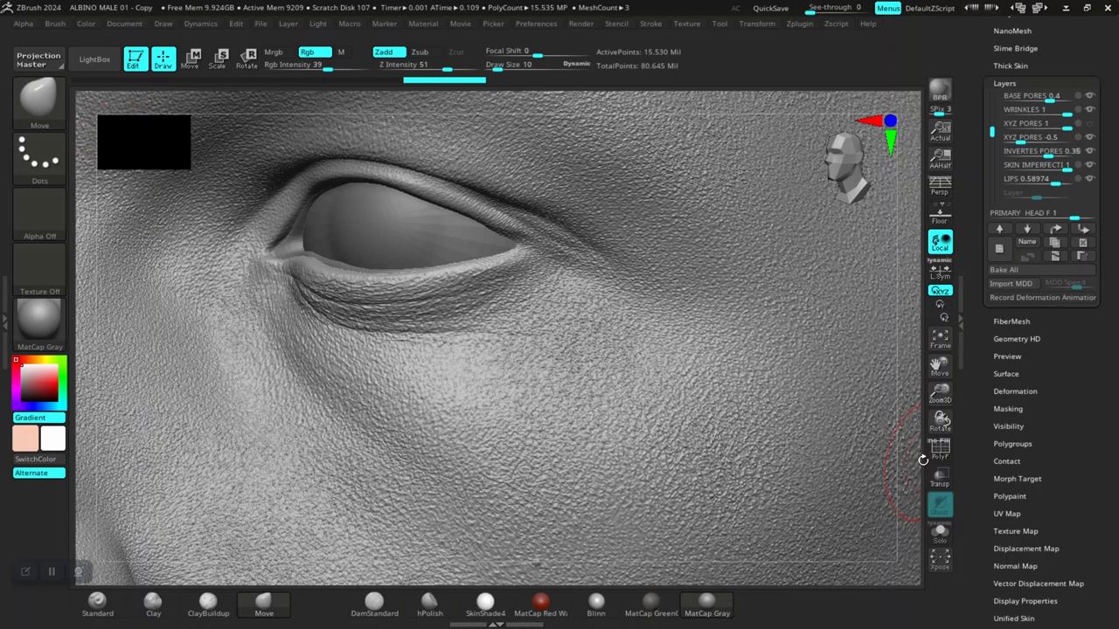
drag(941, 393, 798, 227)
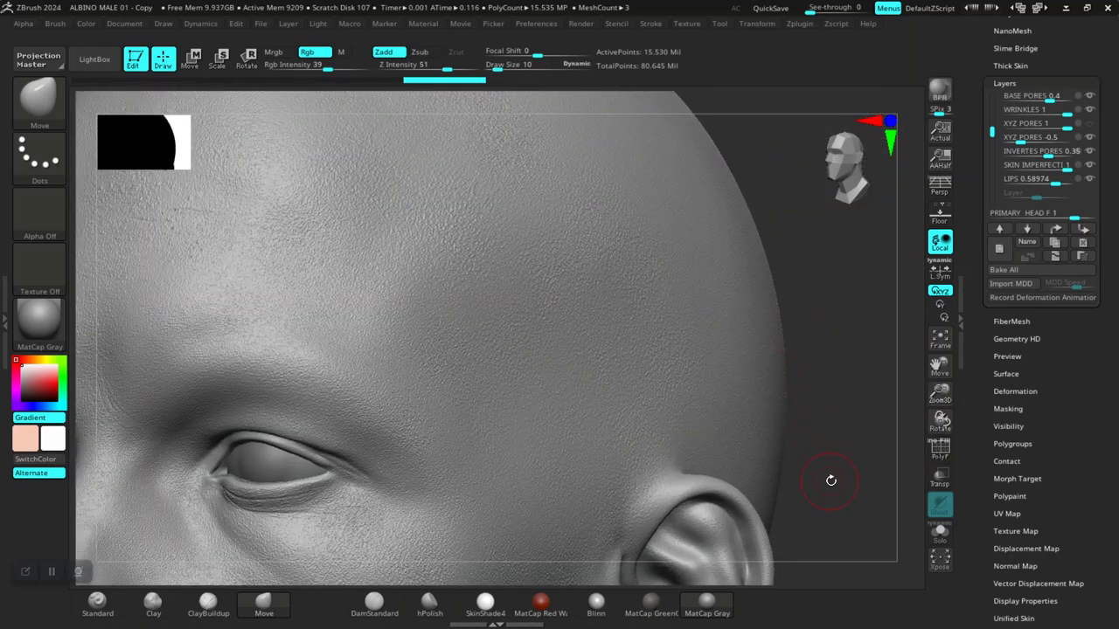
drag(829, 478, 834, 443)
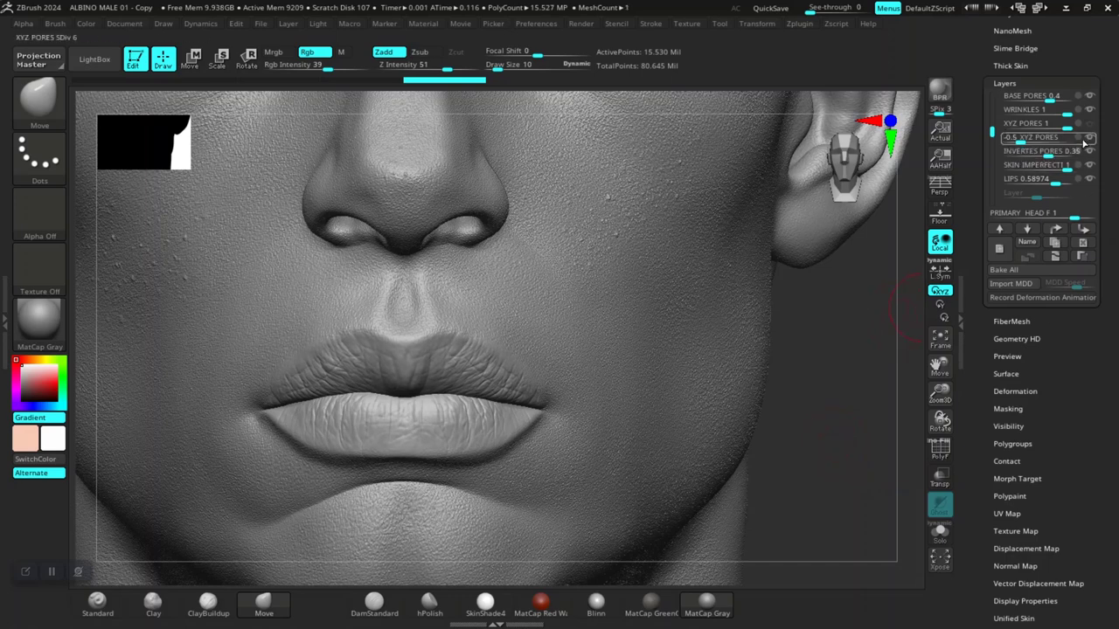
mouse_move(1087, 137)
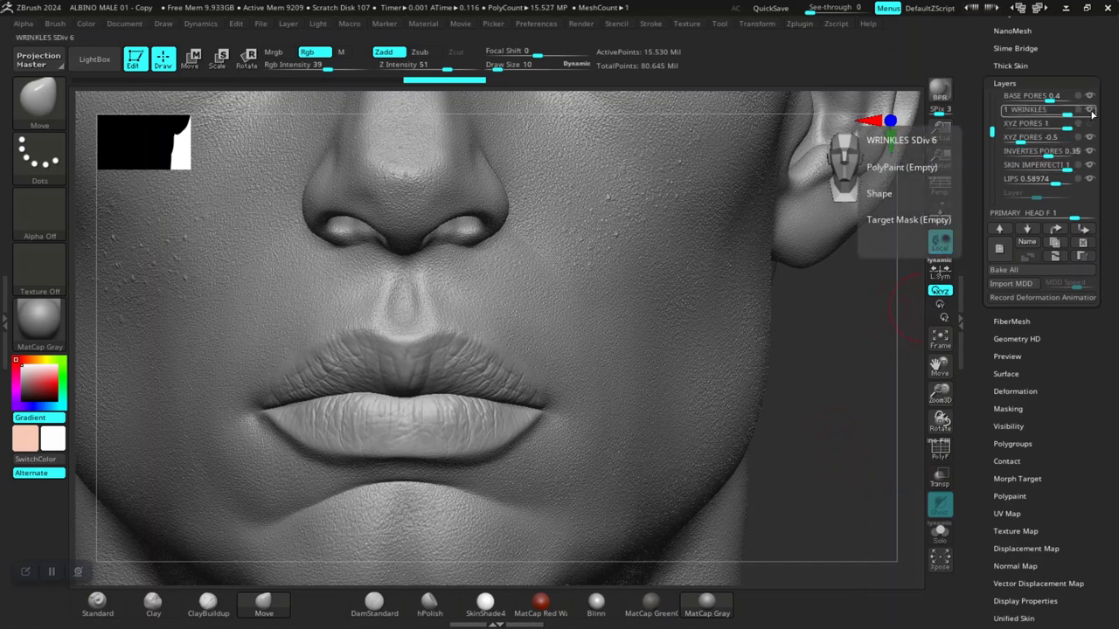
mouse_move(886, 350)
alt+mouse_down()
mouse_move(869, 408)
mouse_move(873, 495)
mouse_move(884, 359)
mouse_move(894, 352)
alt+mouse_up()
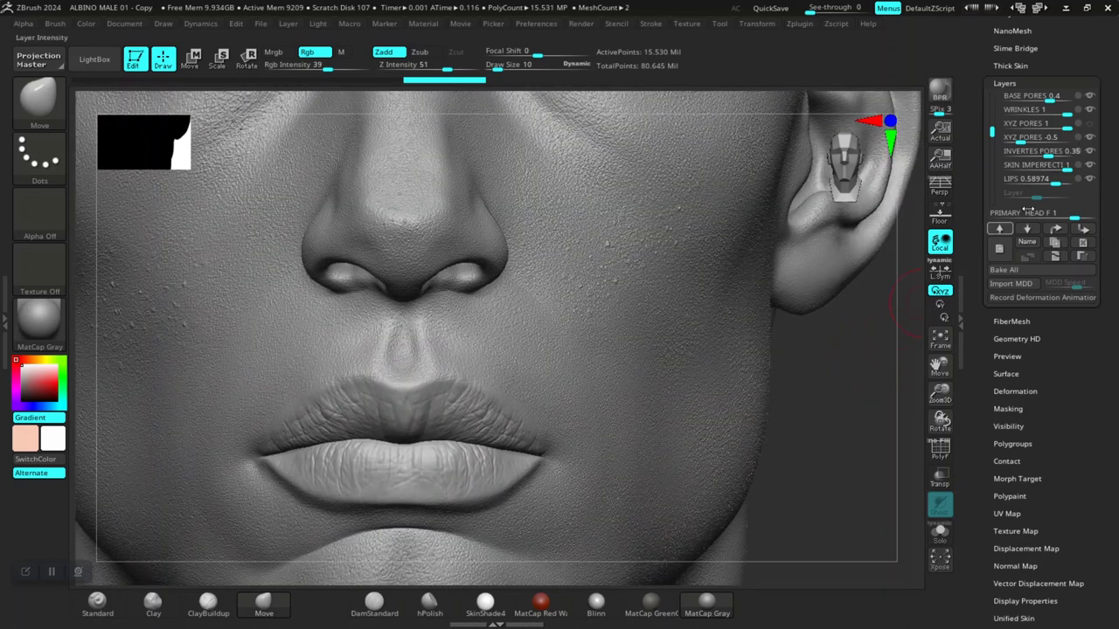
Hide the INVERTES PORES, SKIN IMPERFECTI and -0.5 XYZ PORES layers on the head
click(1090, 152)
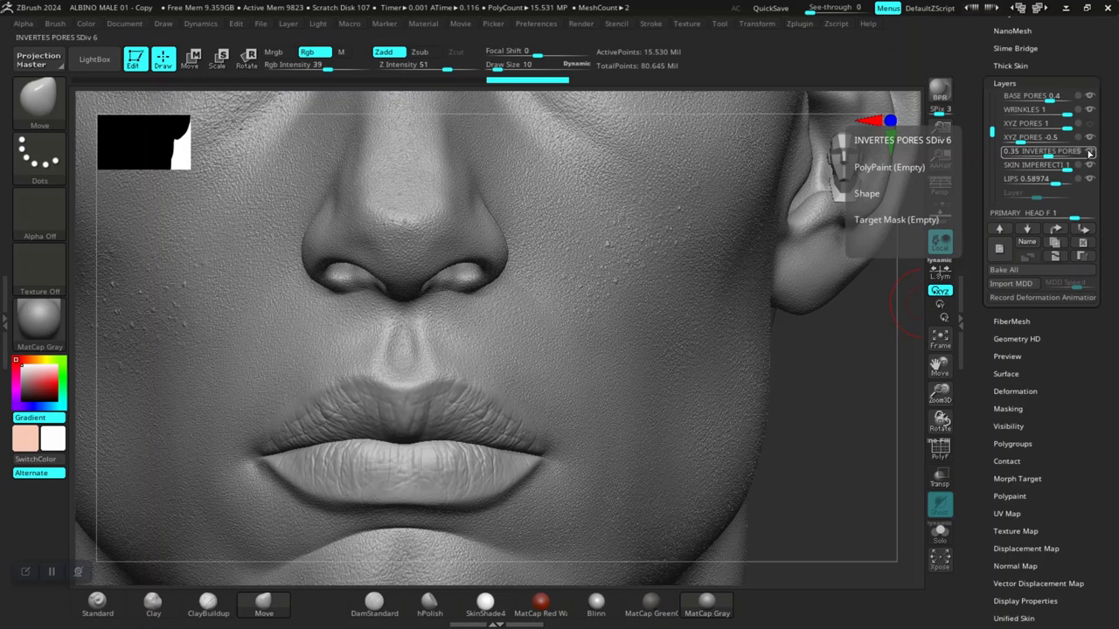
click(1089, 152)
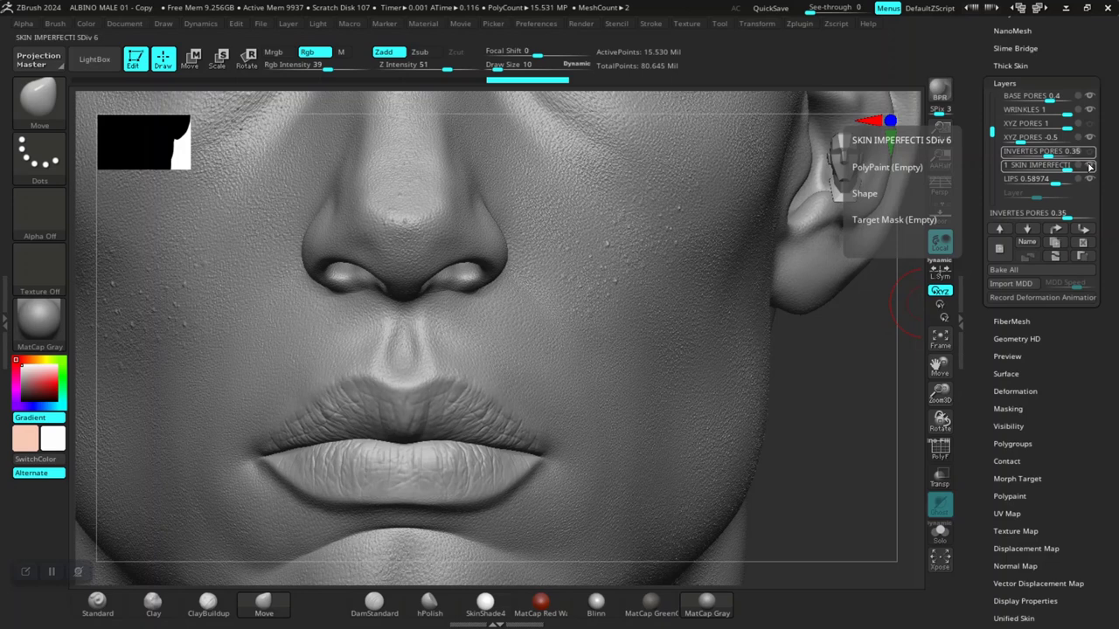
click(1089, 166)
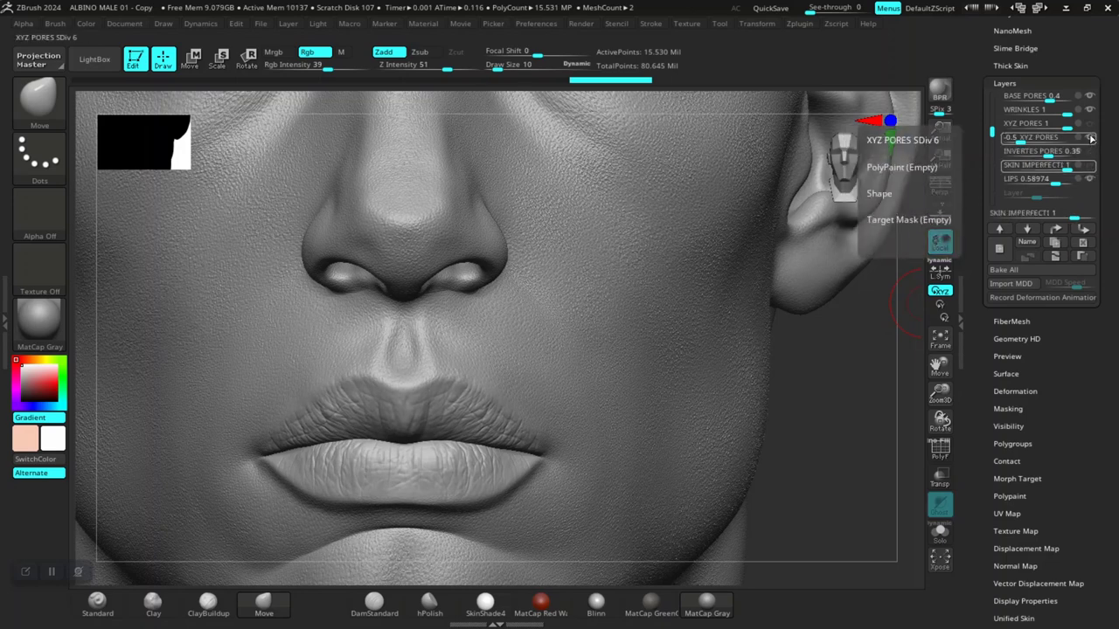
click(1091, 138)
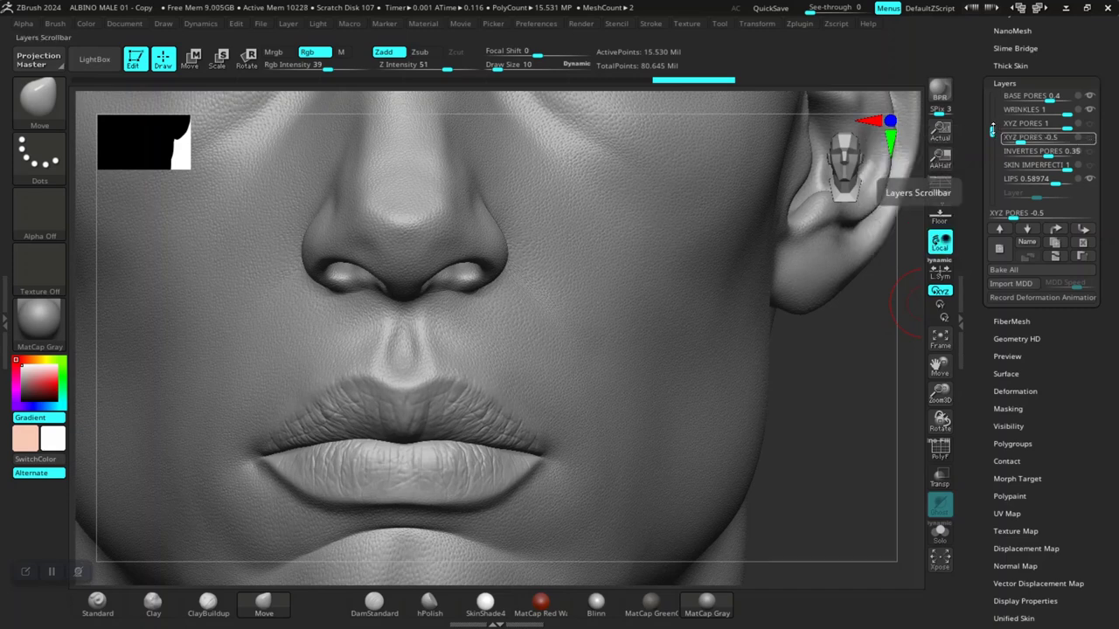
Toggle the BASE PORES layer to compare the skin, and set its intensity to 1
click(1089, 96)
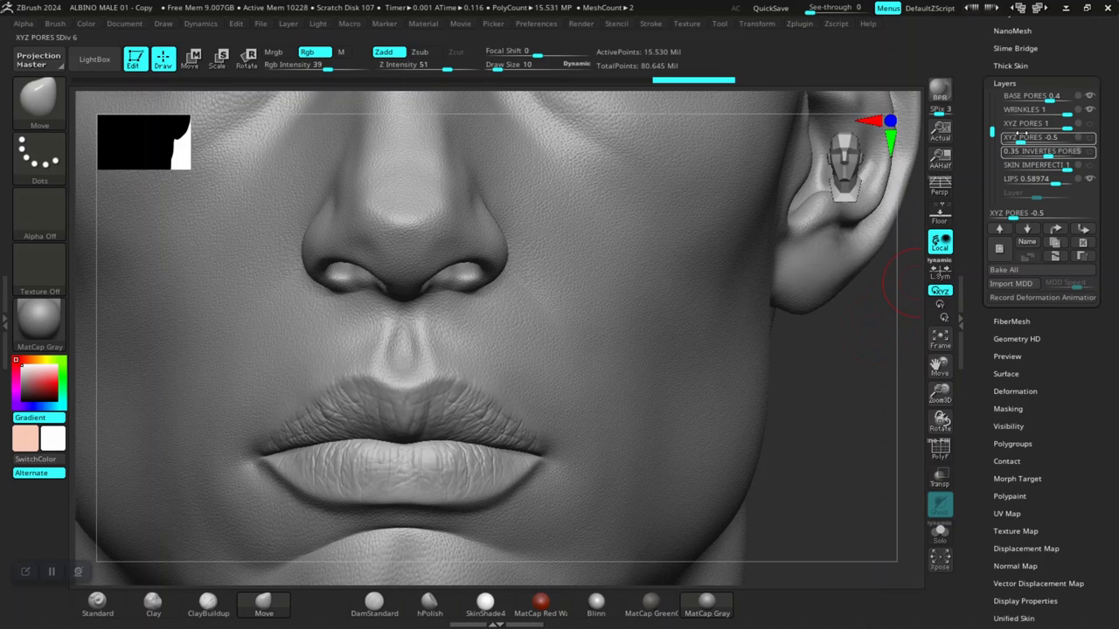
click(1091, 98)
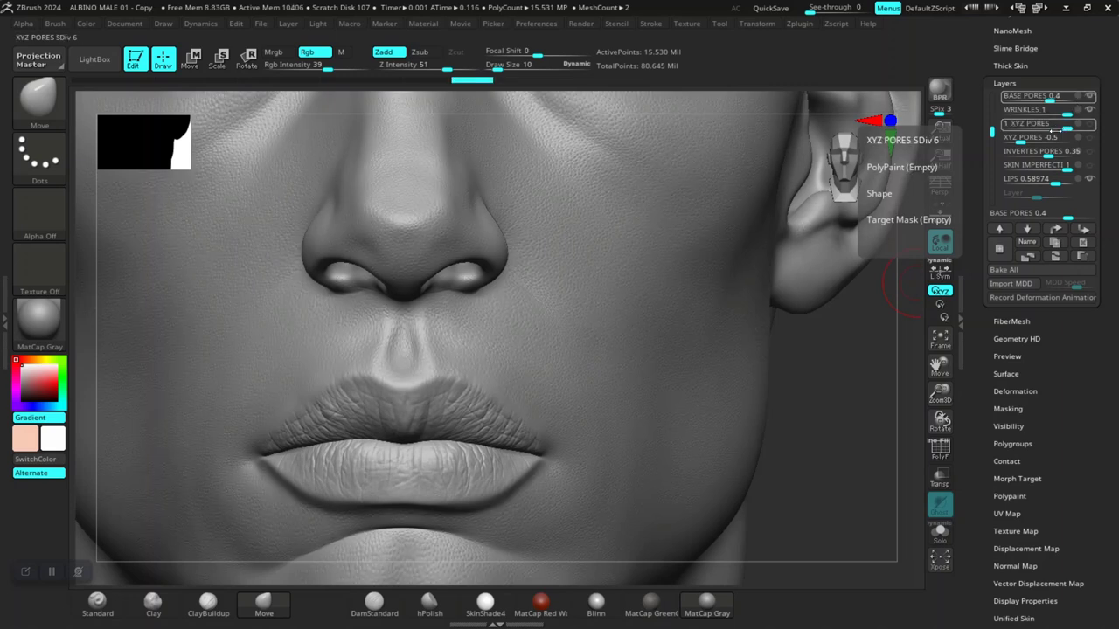
alt+drag(829, 405, 824, 524)
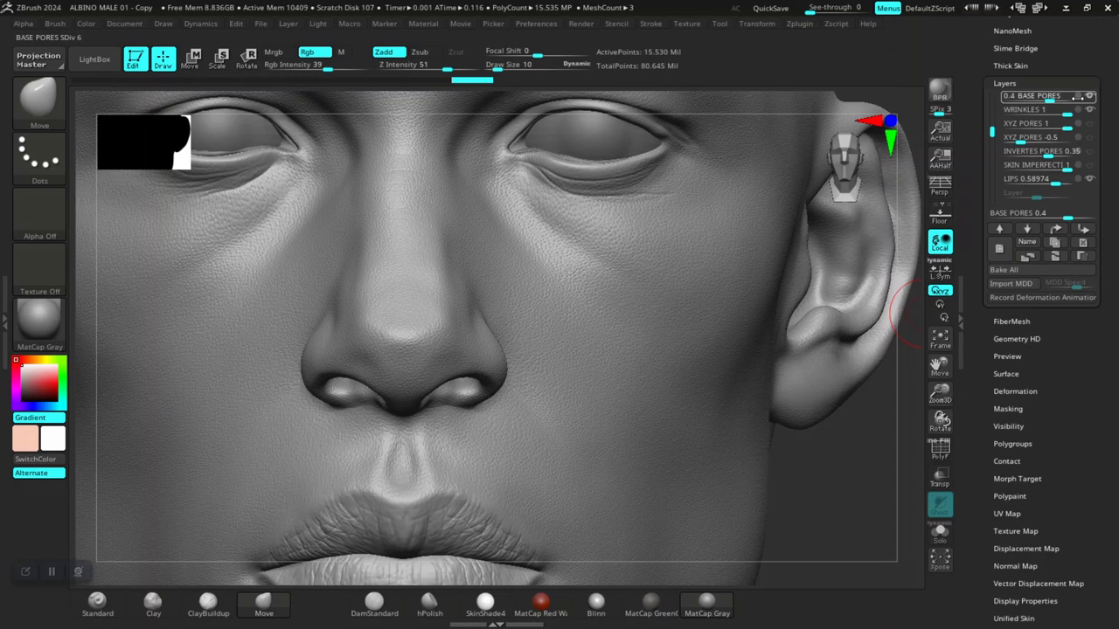
drag(1087, 94, 1114, 99)
key(ctrl+z)
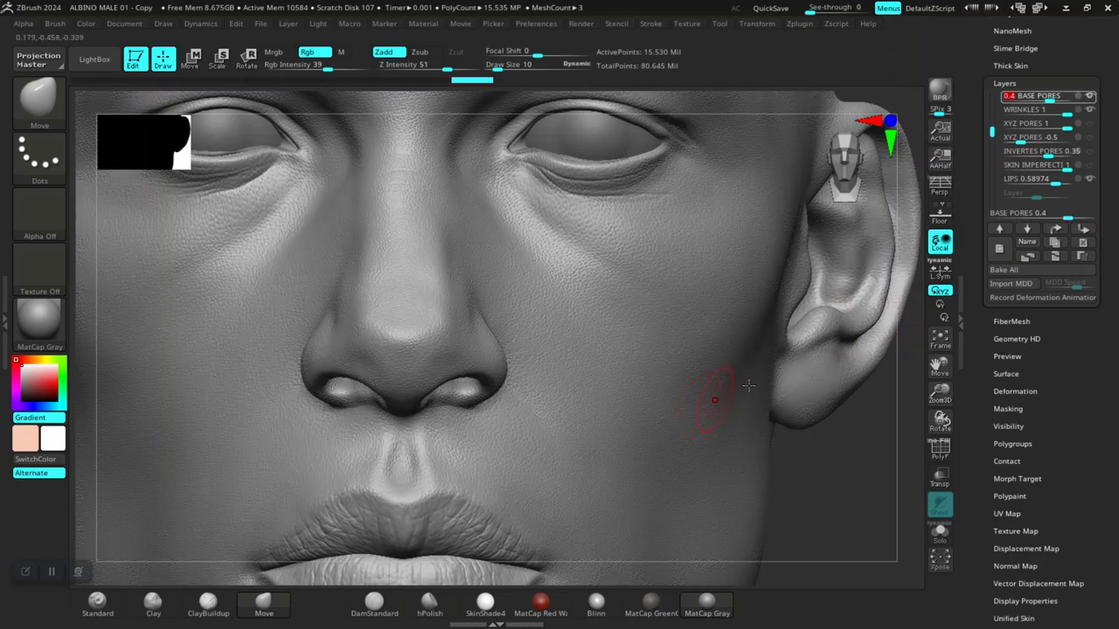
text(1)
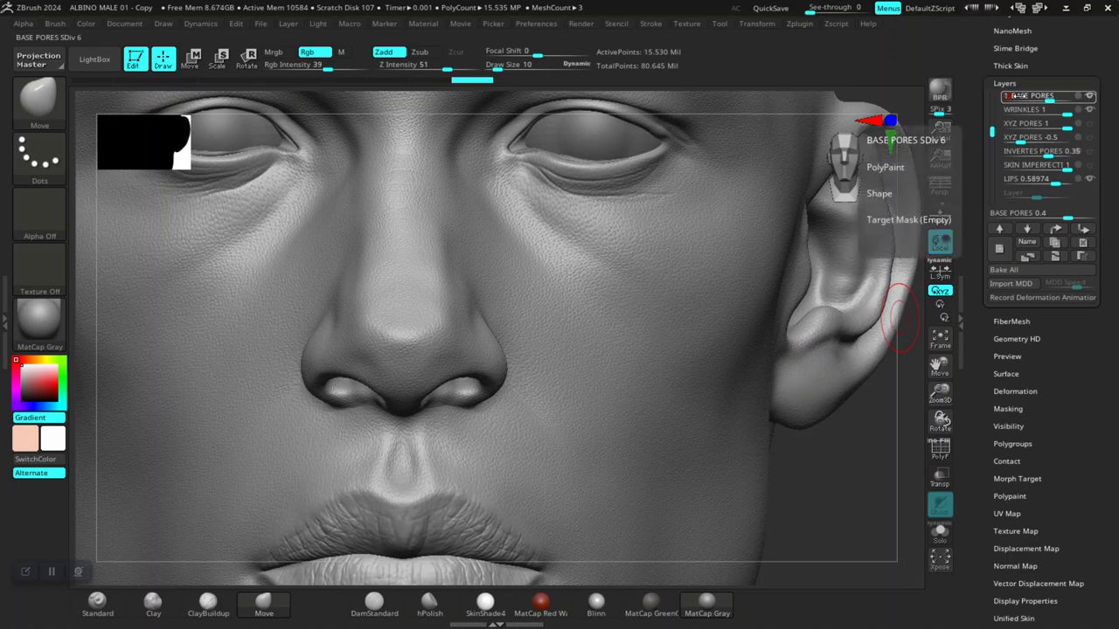
key(ctrl+shift+z)
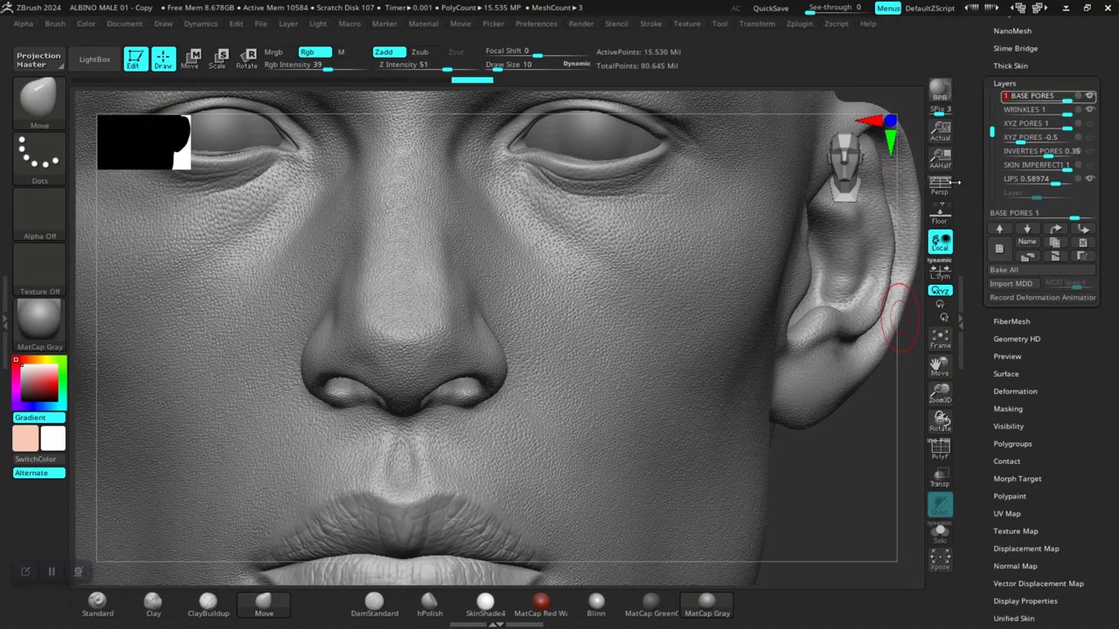
alt+drag(812, 490, 814, 437)
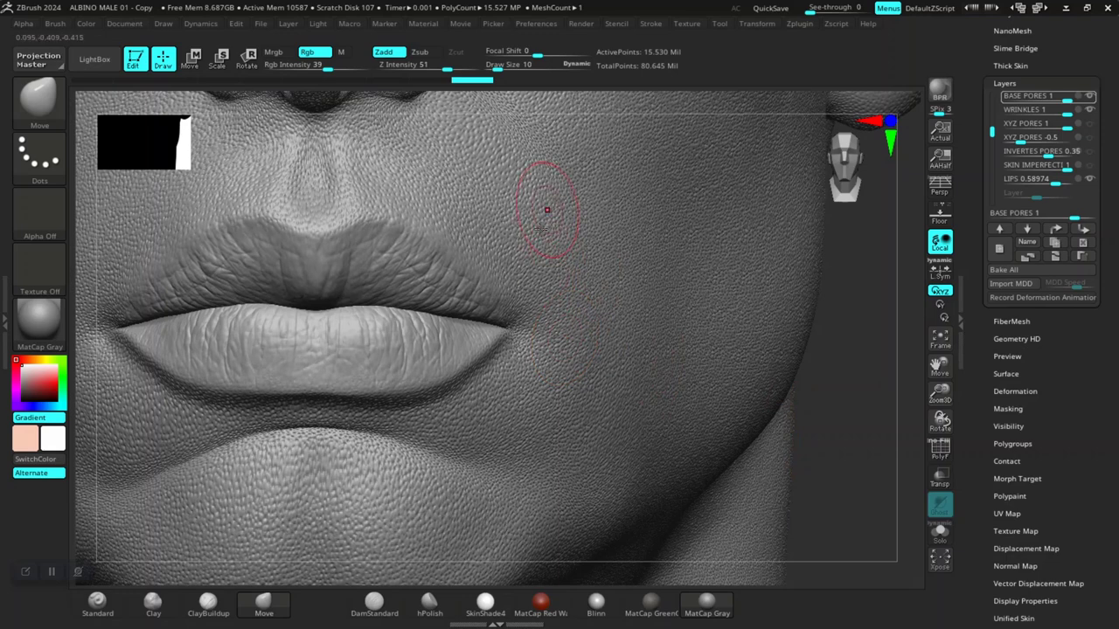
mouse_move(848, 419)
alt+mouse_down()
mouse_move(827, 387)
mouse_move(813, 394)
mouse_move(844, 422)
alt+mouse_up()
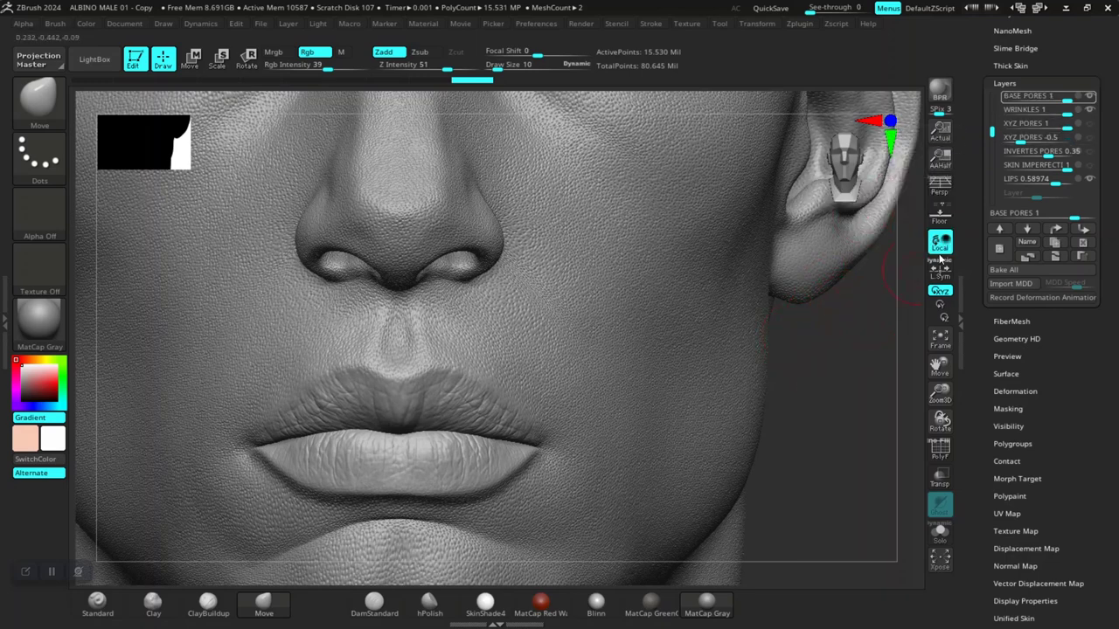
Move the BASE PORES layer down the layer stack until it sits below LIPS
mouse_move(1014, 96)
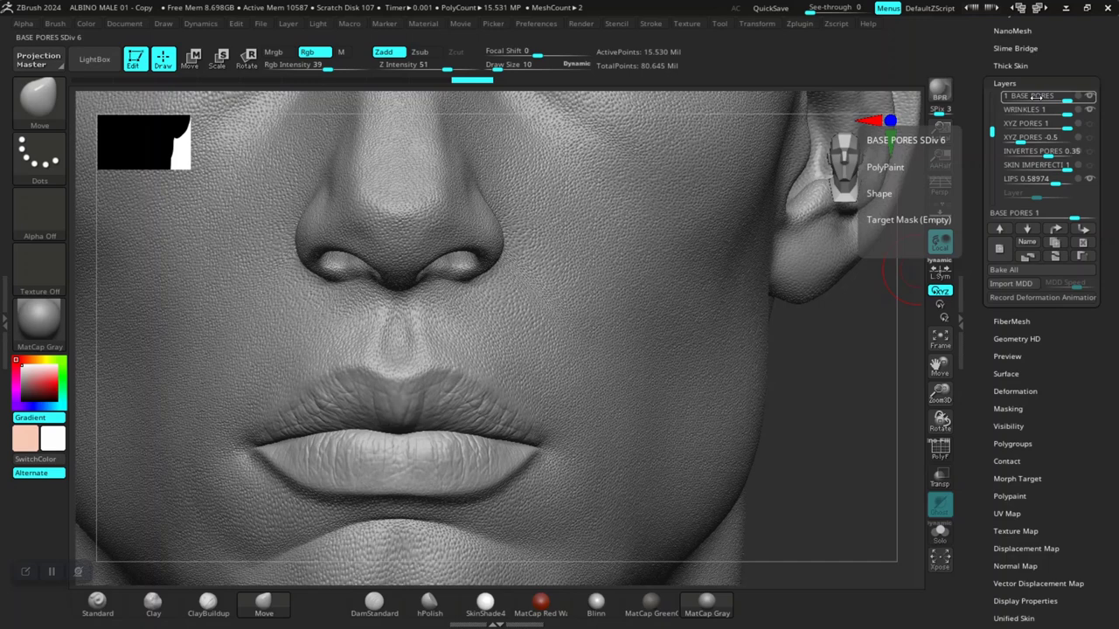
click(1036, 111)
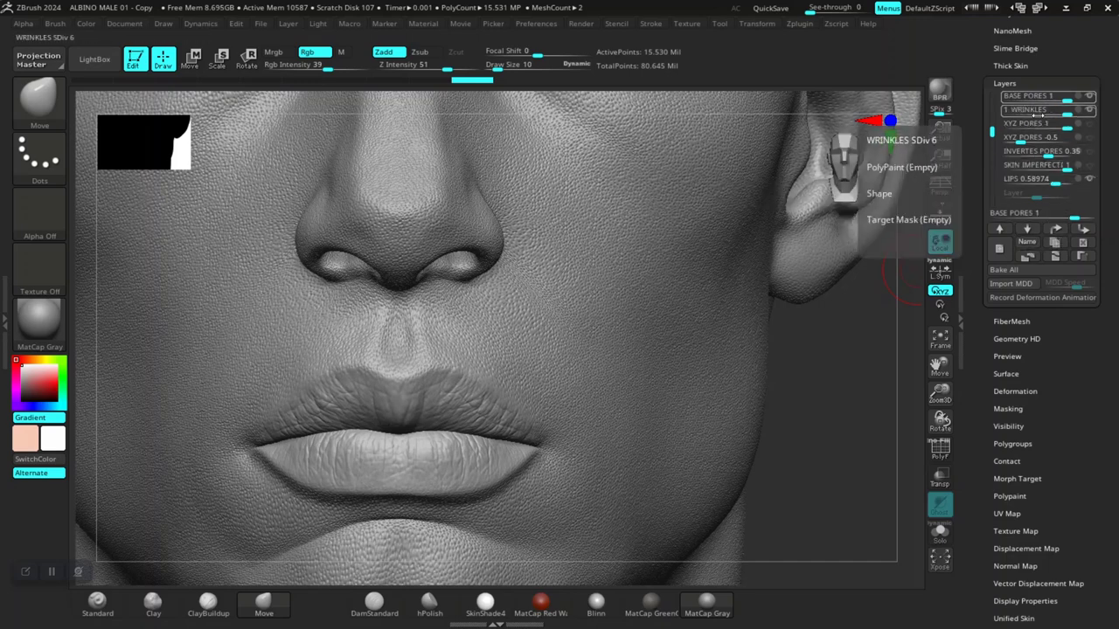
click(1045, 97)
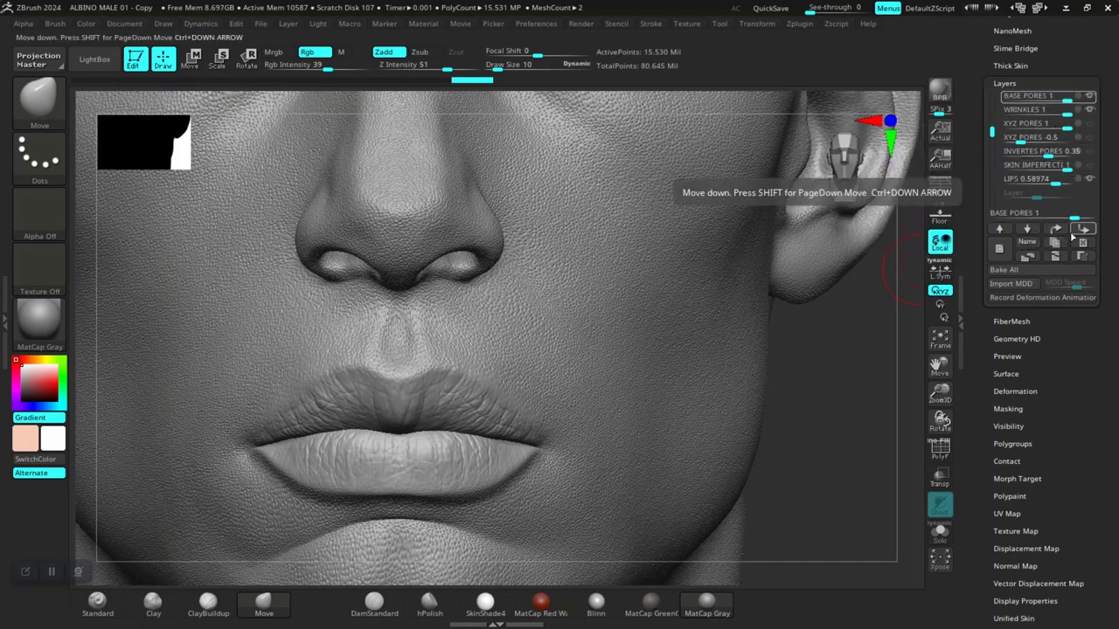
key(shift)
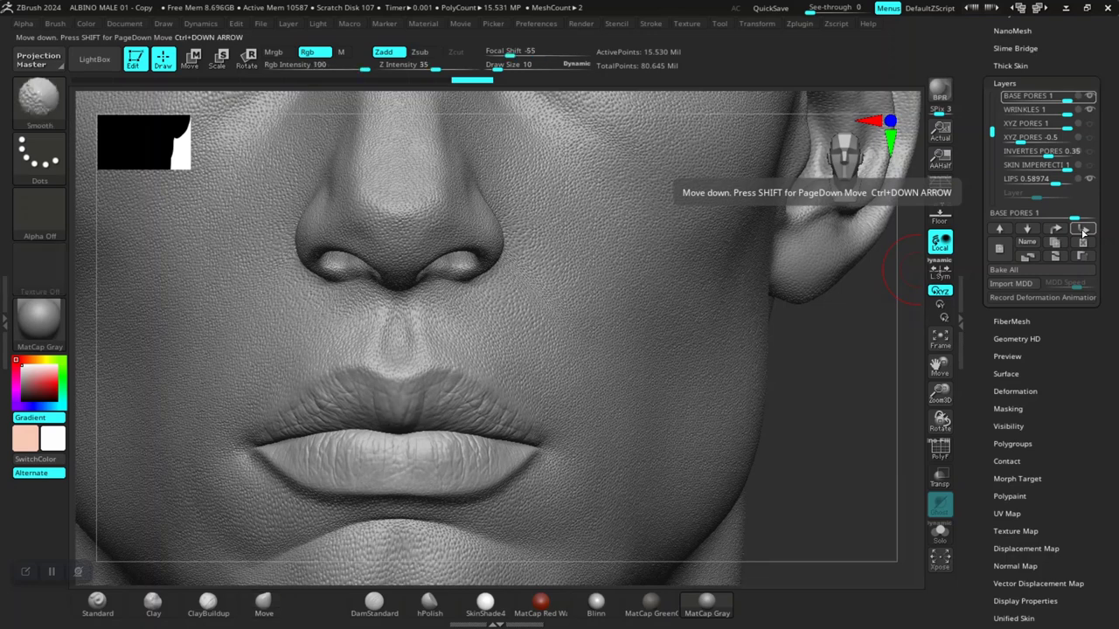
click(1082, 230)
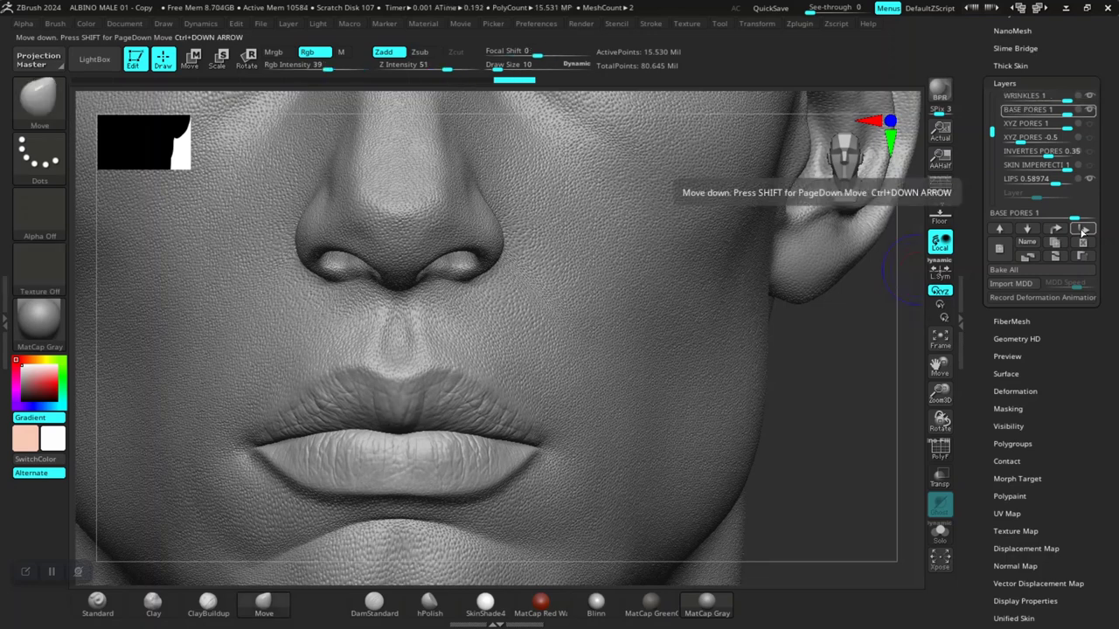
click(1082, 230)
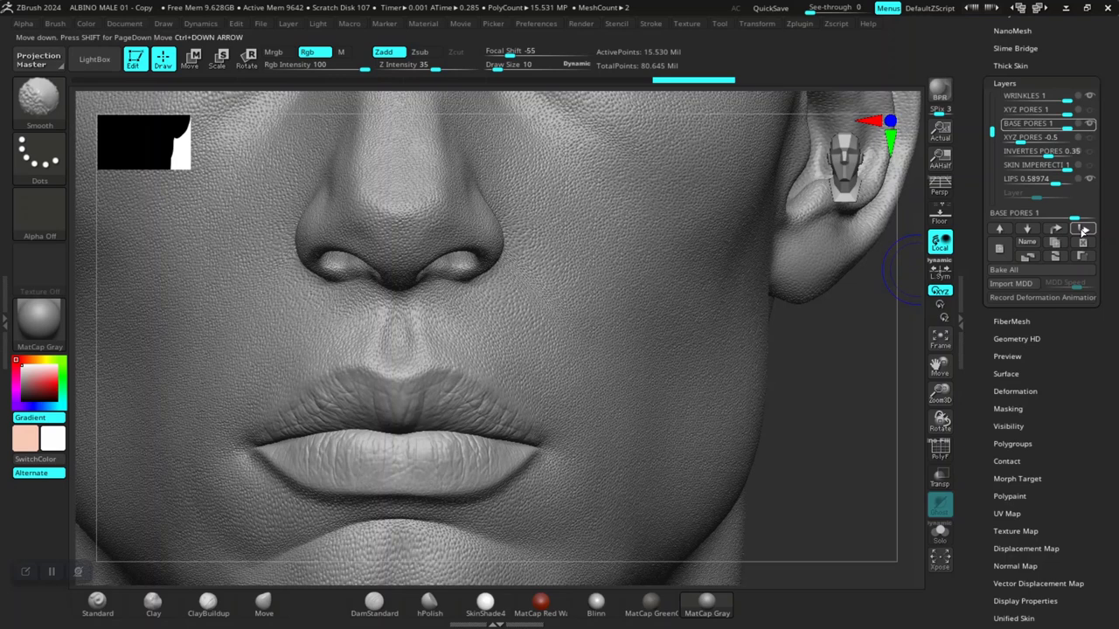
click(1082, 230)
click(1082, 230)
click(1082, 230)
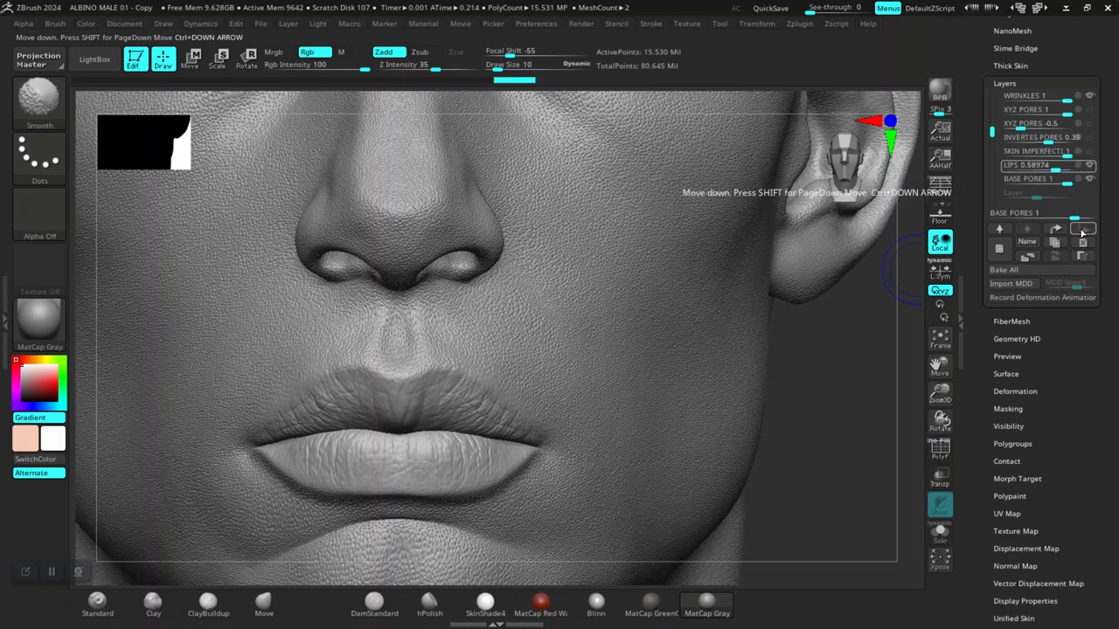
click(1082, 231)
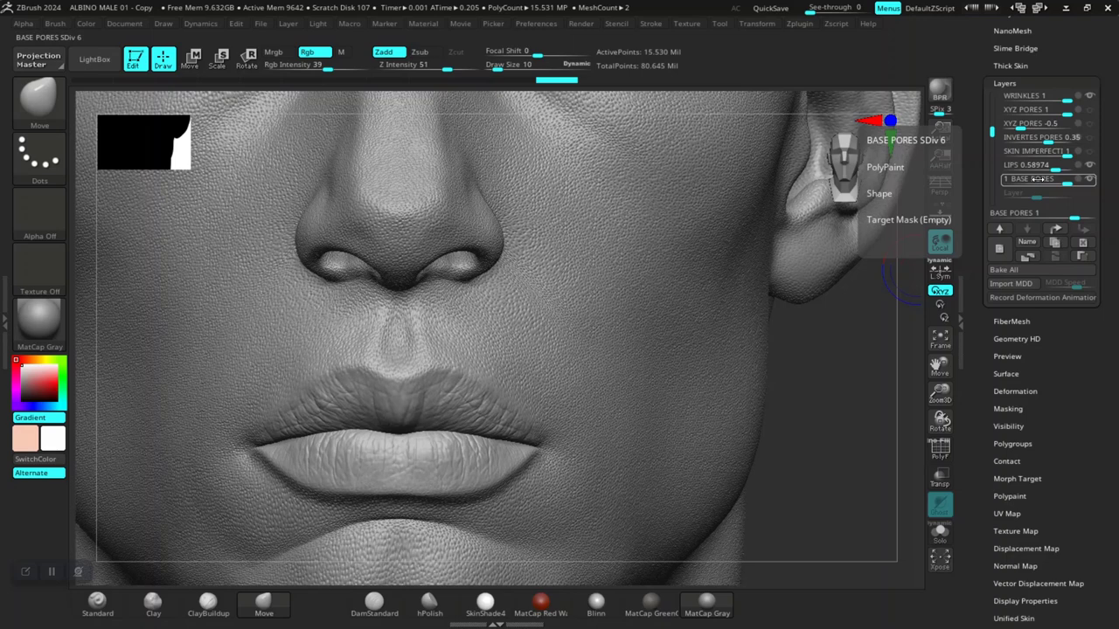
Duplicate the BASE PORES layer to intensify the pores and check the skin around the mouth
click(1055, 243)
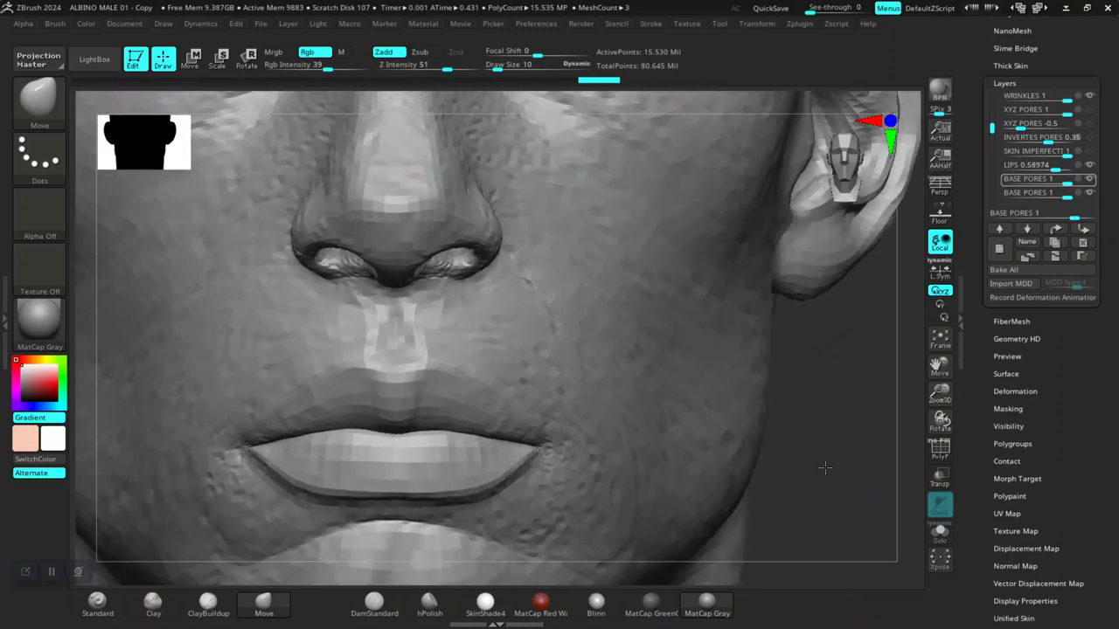
drag(828, 444, 830, 418)
mouse_move(787, 388)
mouse_down()
mouse_move(770, 392)
mouse_move(800, 428)
mouse_move(781, 381)
mouse_up()
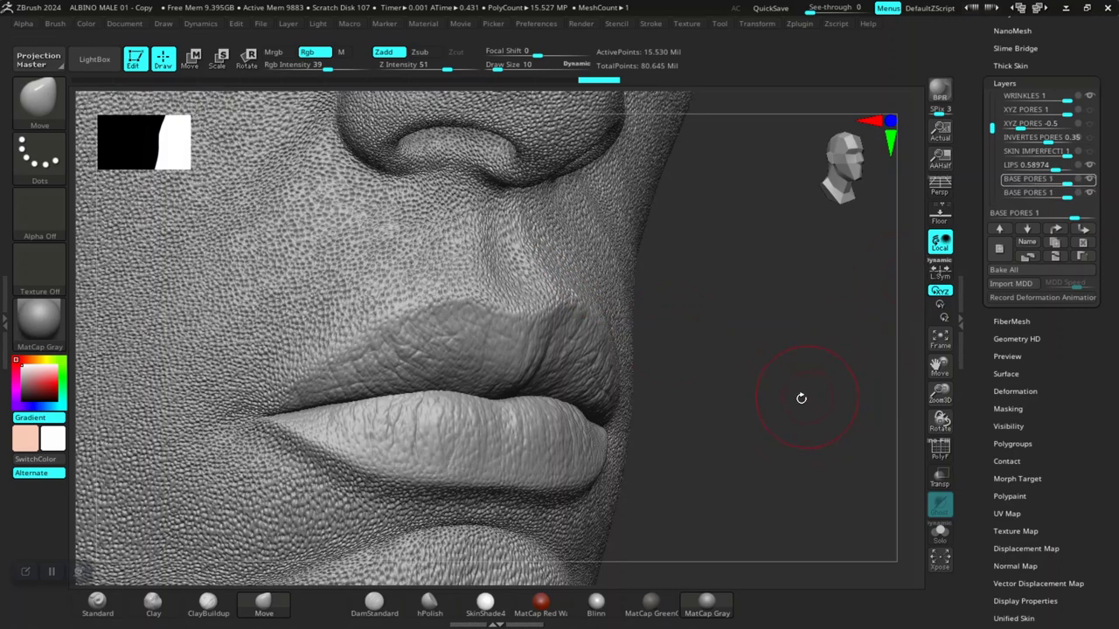
shift+drag(798, 394, 795, 399)
alt+drag(902, 508, 839, 435)
alt+drag(762, 373, 734, 345)
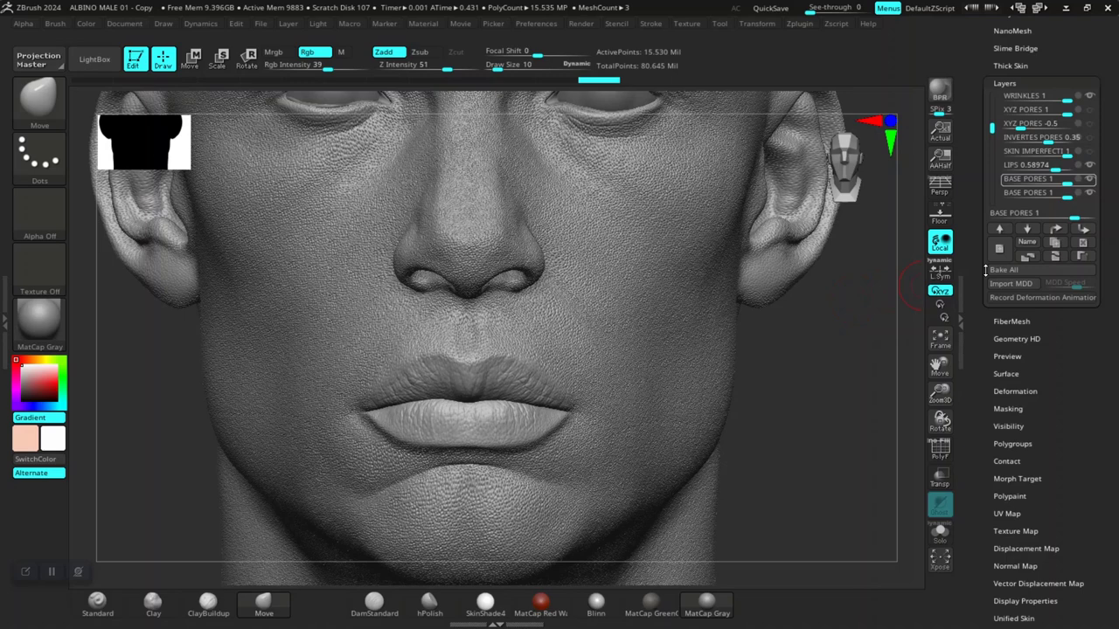
Merge the upper BASE PORES layer down into its copy and check the pores around the mouth
click(1029, 180)
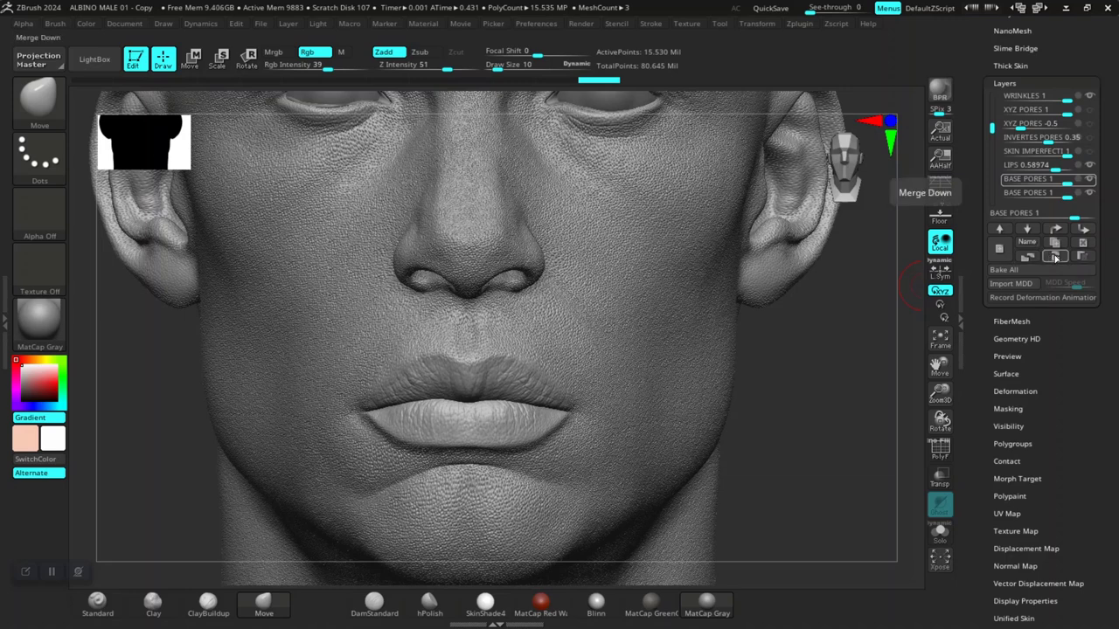
click(1055, 256)
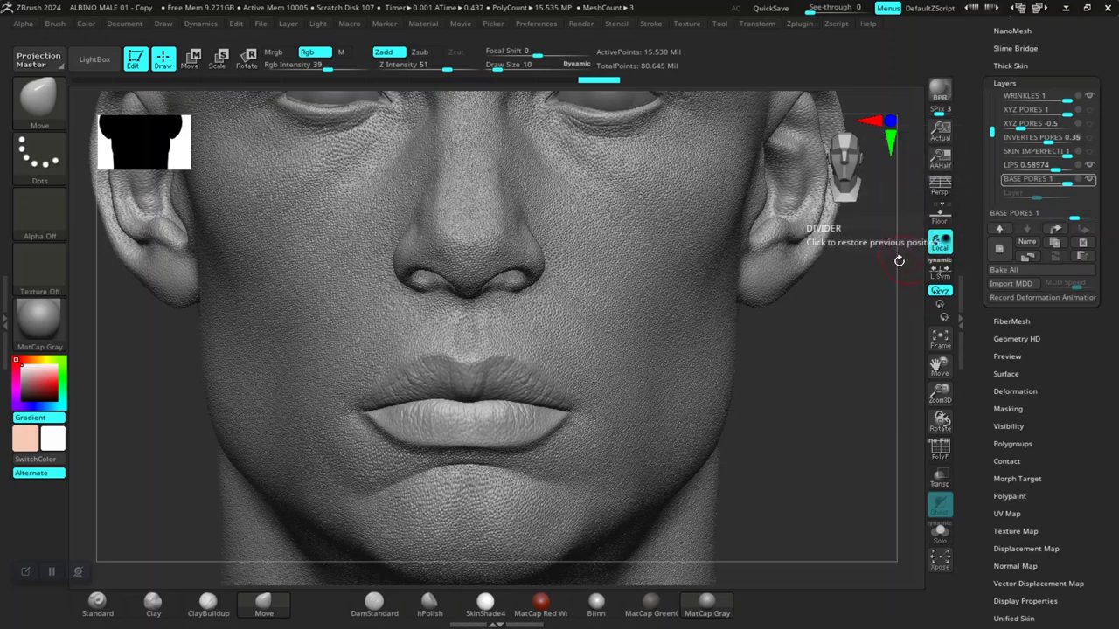
alt+drag(876, 357, 885, 425)
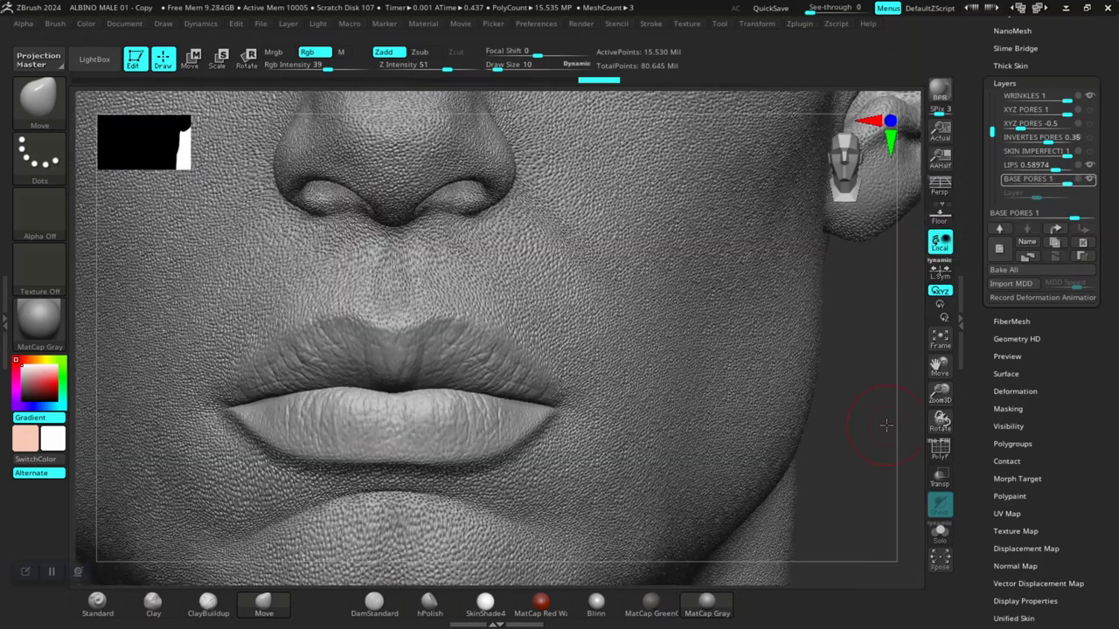
mouse_move(1064, 181)
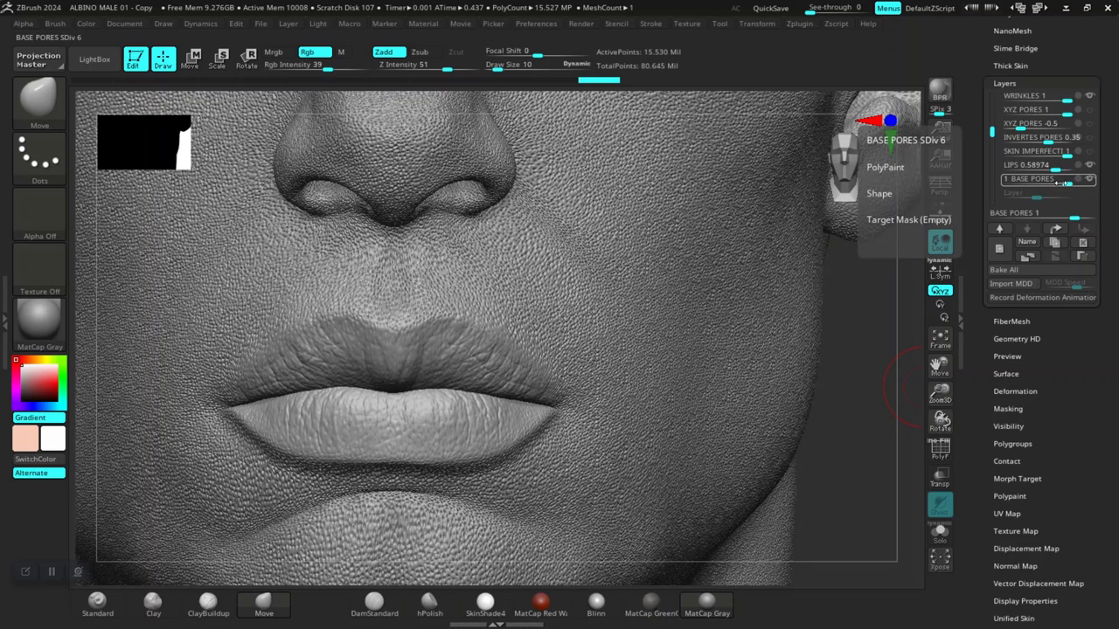
Lower the merged BASE PORES layer's intensity to 0.25641 and check the pores around the lips up close
drag(1049, 181, 1048, 183)
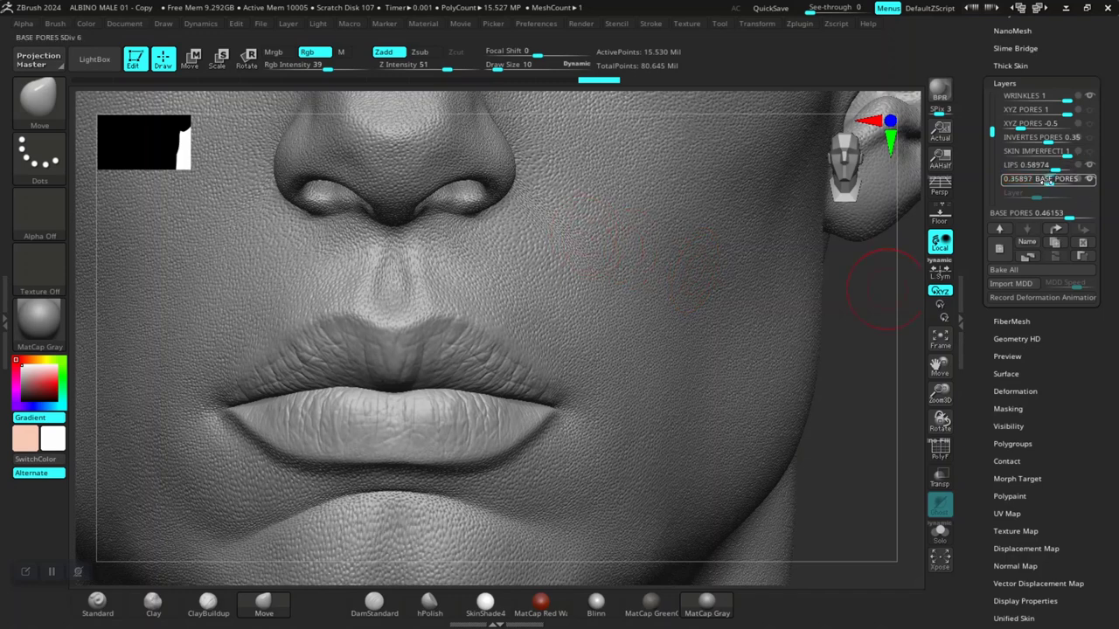
drag(668, 255, 618, 249)
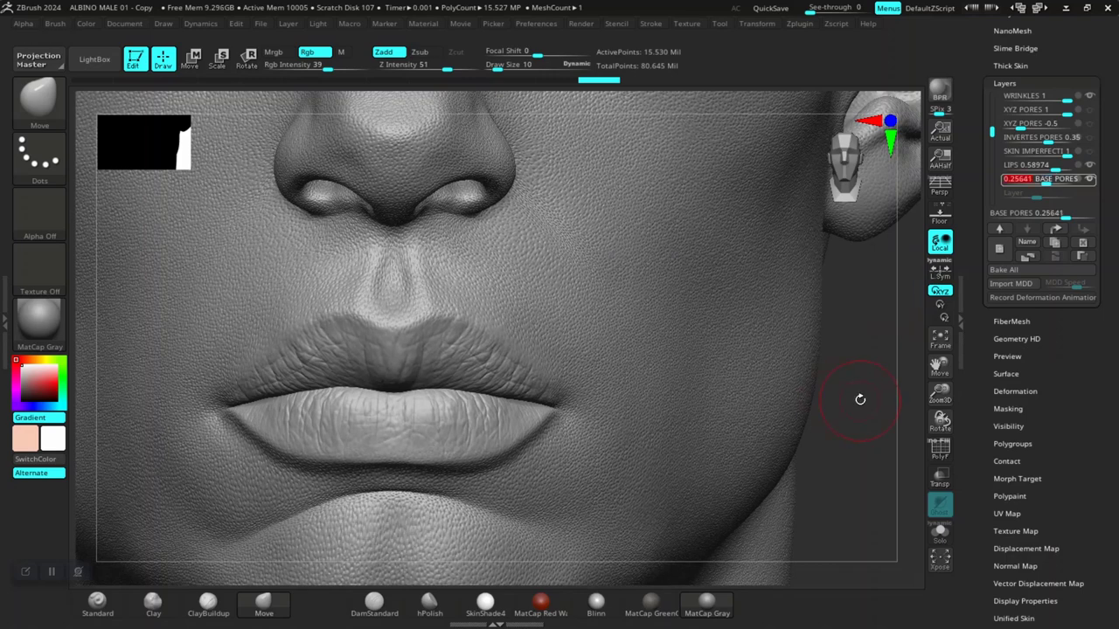
drag(861, 399, 874, 382)
alt+drag(695, 375, 865, 441)
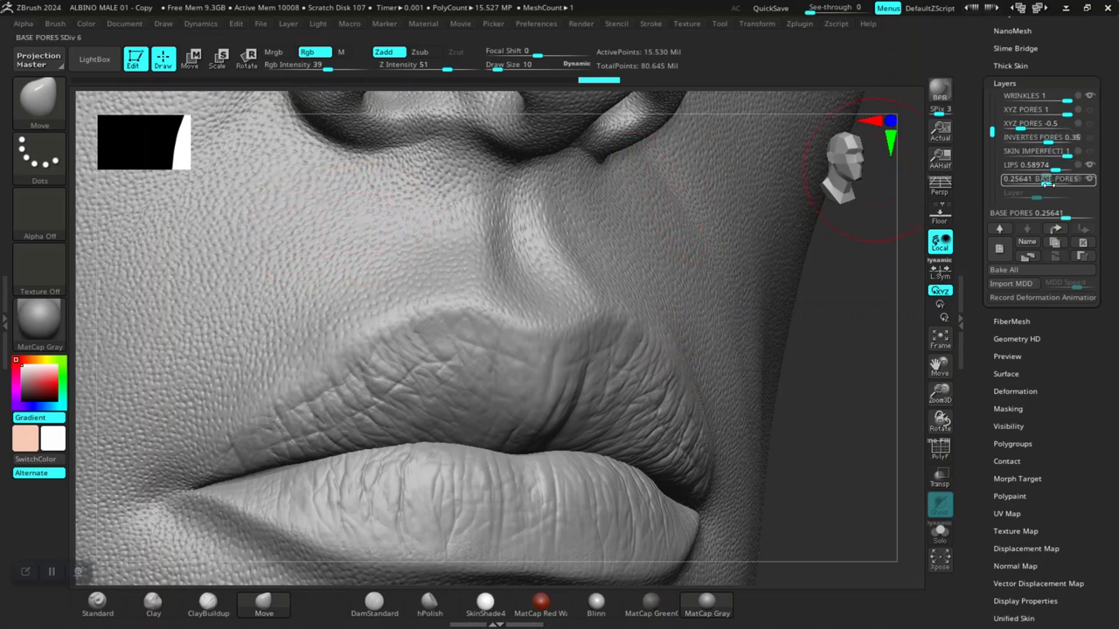
Try stronger BASE PORES intensities, up to 0.74359, and compare the skin around the mouth
mouse_move(1044, 181)
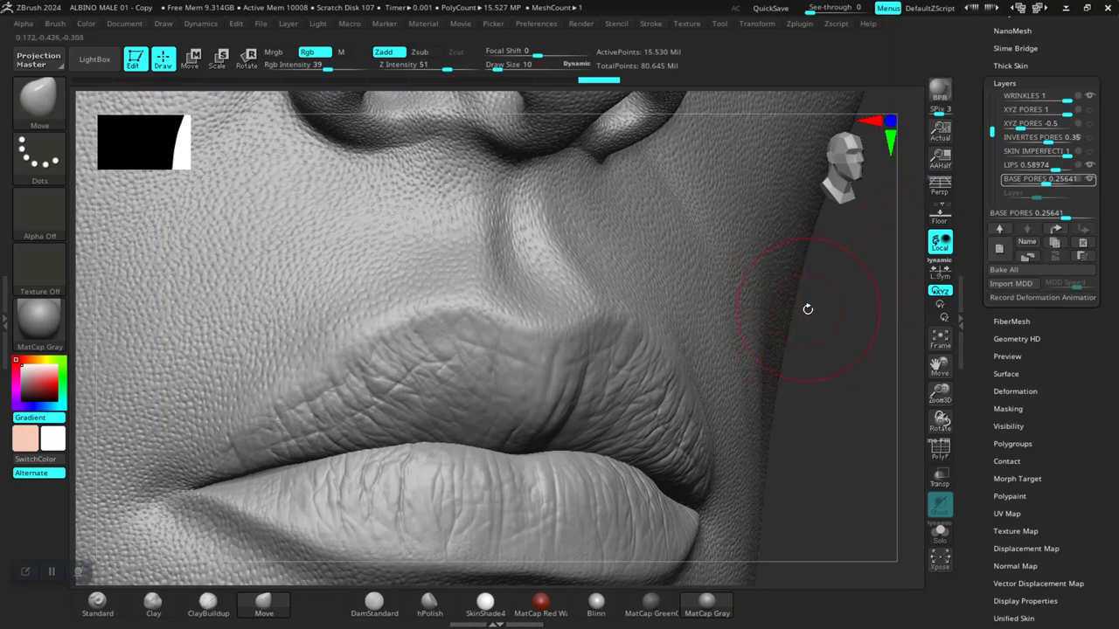
mouse_move(1046, 182)
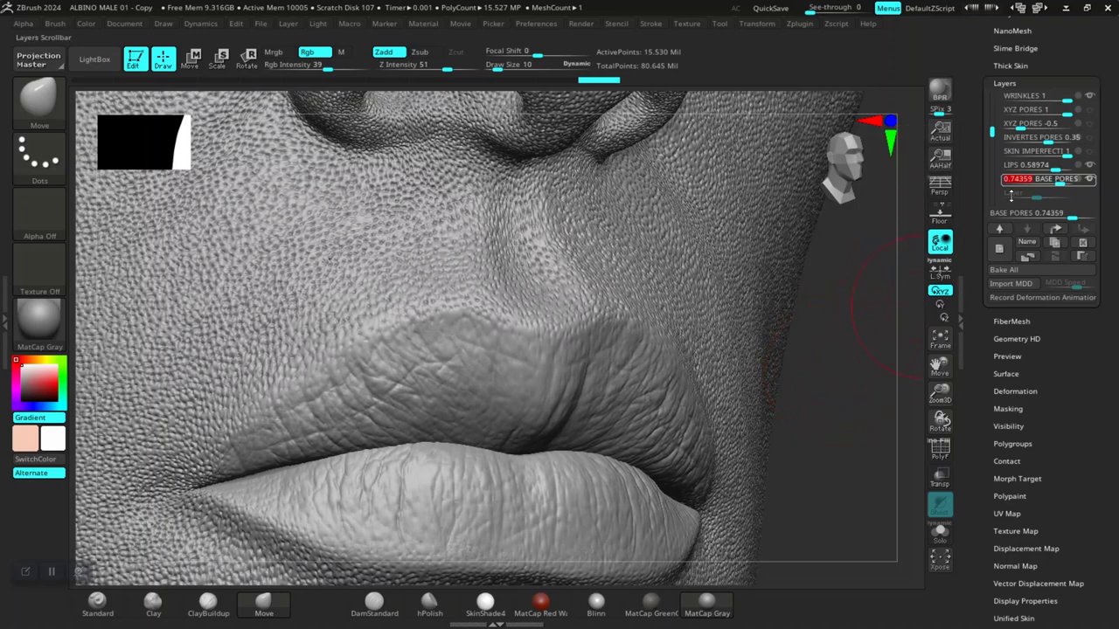
click(1070, 179)
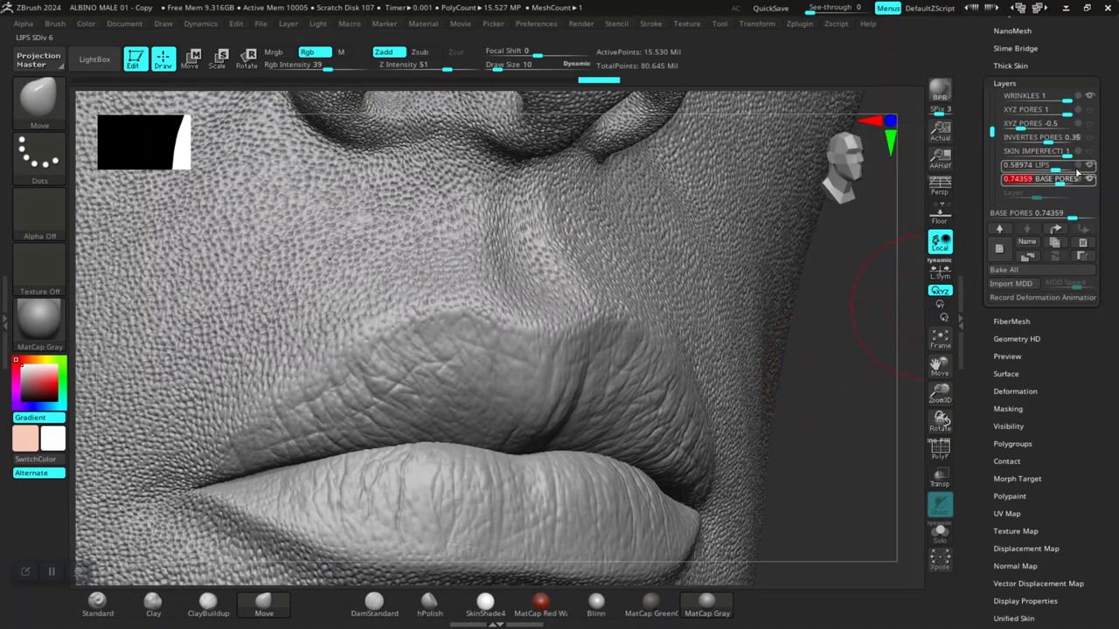
click(1052, 183)
click(1052, 182)
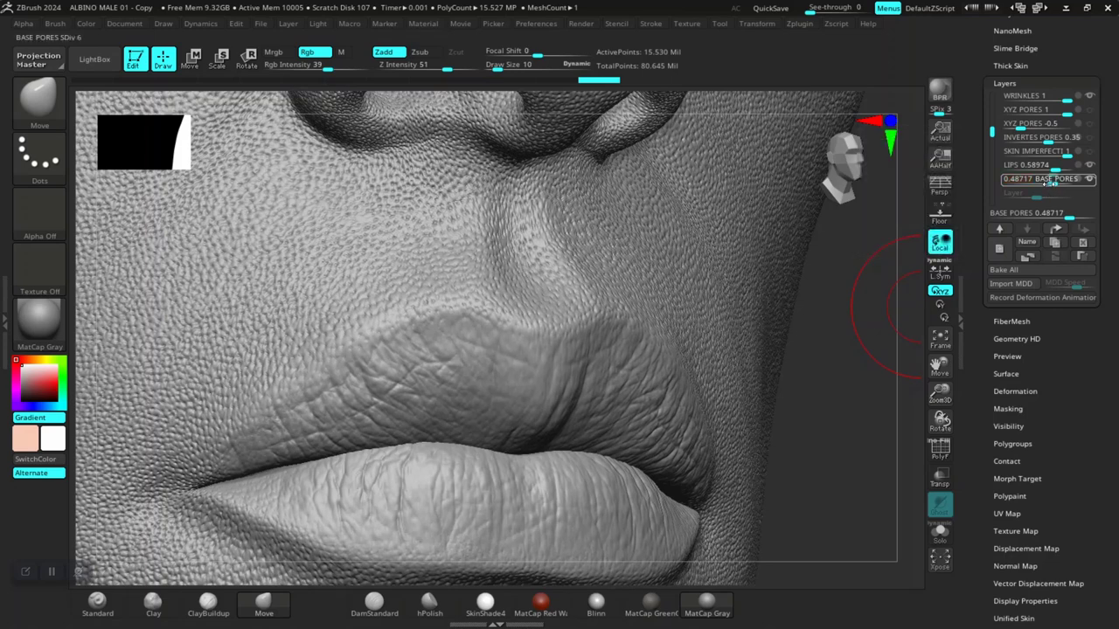
Set the BASE PORES intensity to 0.20512 and check the skin around the mouth, eyes and nose
drag(1049, 184, 911, 303)
alt+drag(861, 375, 775, 279)
alt+drag(802, 316, 873, 315)
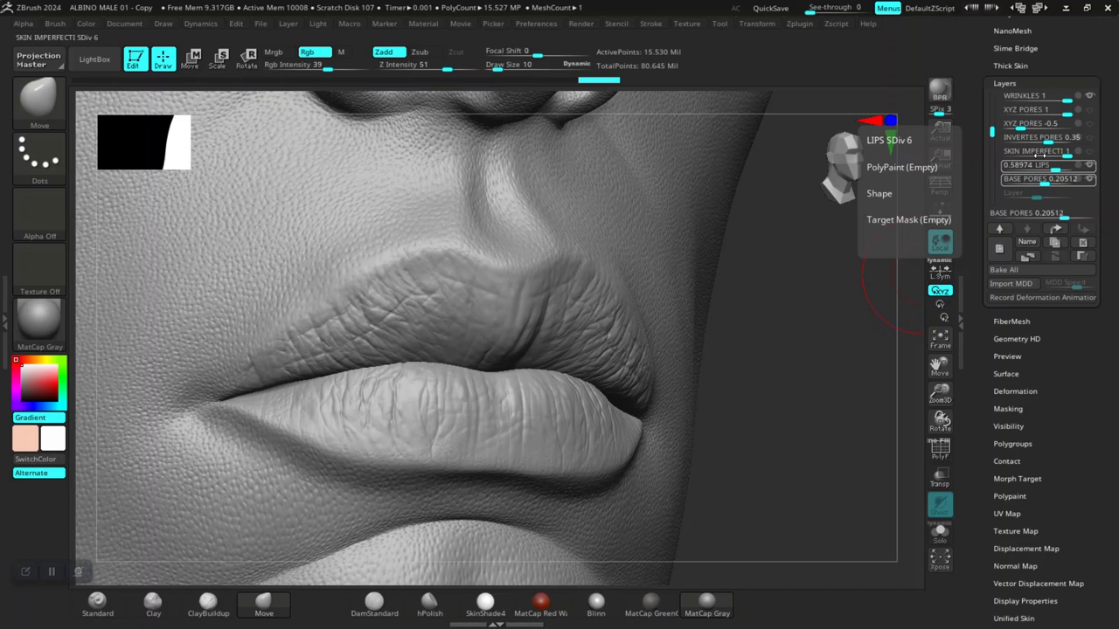
click(1060, 94)
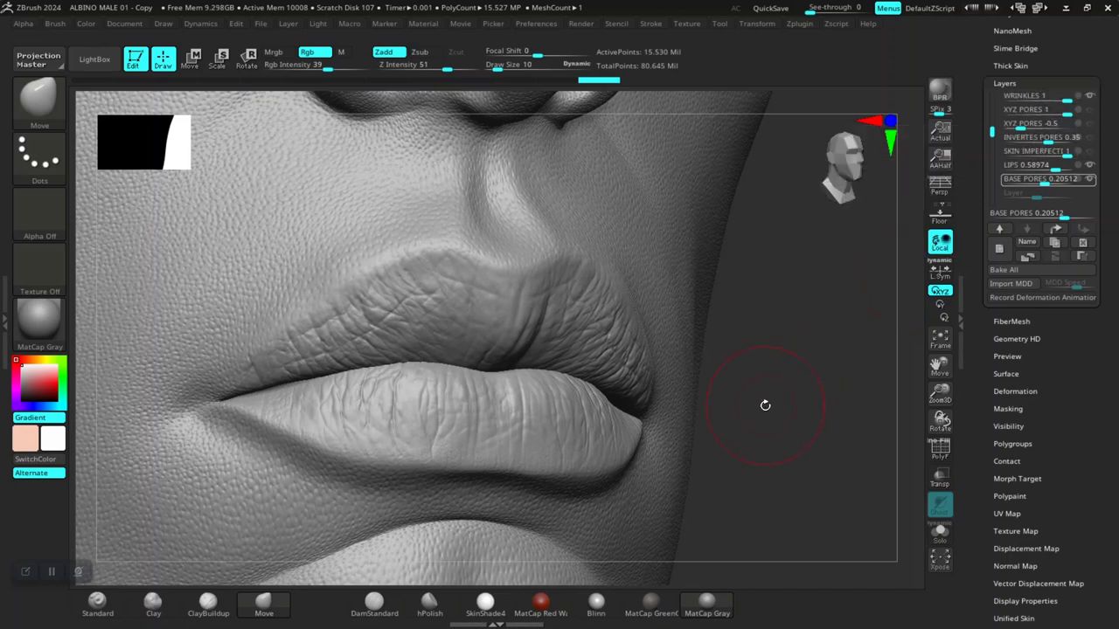
drag(764, 404, 831, 485)
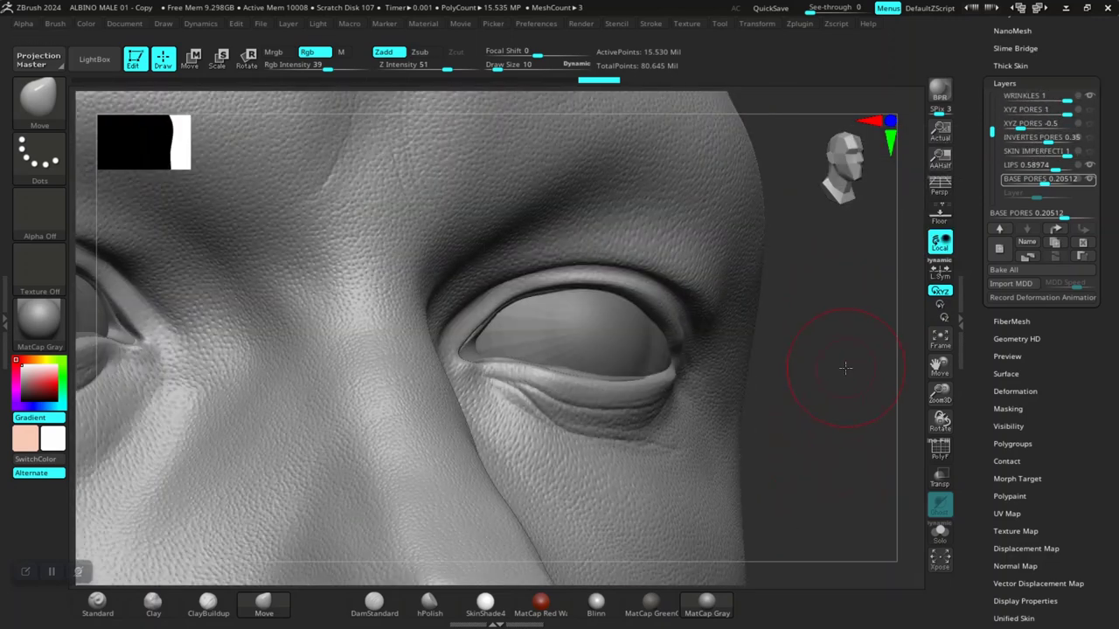
mouse_move(844, 362)
mouse_down()
mouse_move(849, 374)
mouse_move(824, 362)
mouse_move(847, 324)
mouse_move(836, 299)
mouse_move(844, 294)
mouse_move(837, 315)
mouse_move(964, 240)
mouse_up()
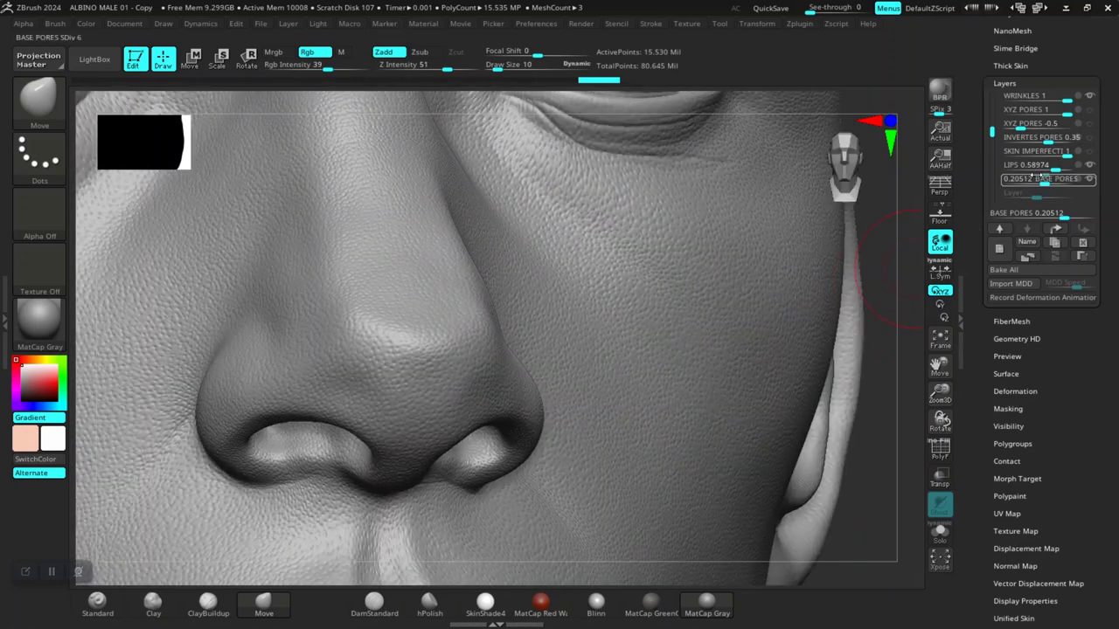
Set the LIPS layer's intensity to 1 and duplicate the layer to deepen the lip creases
mouse_move(1059, 170)
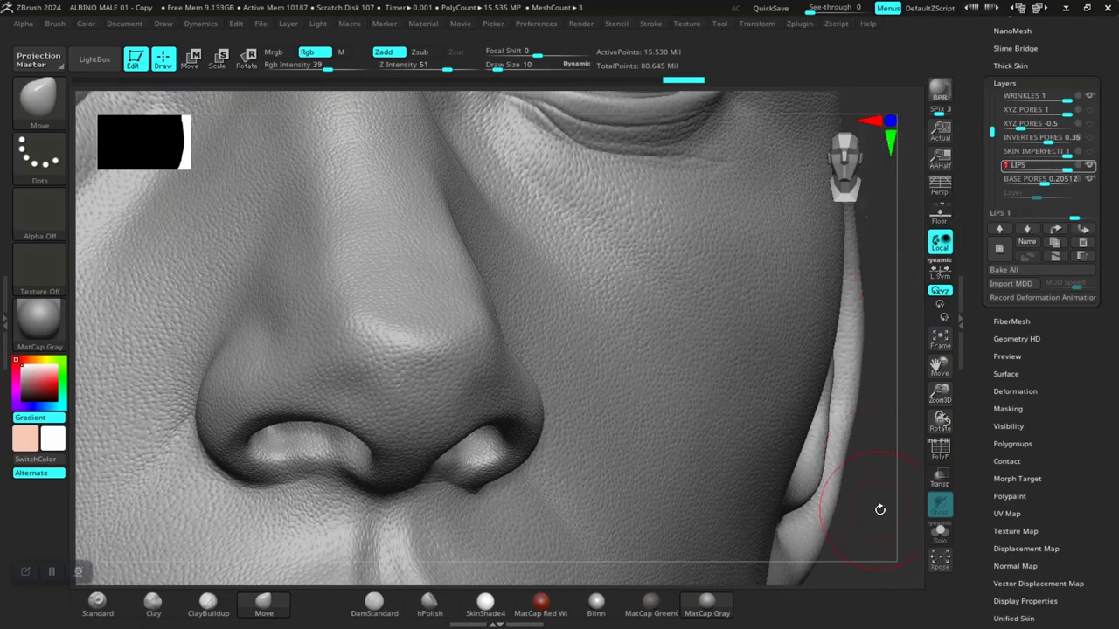
alt+drag(879, 510, 839, 235)
alt+drag(814, 427, 837, 384)
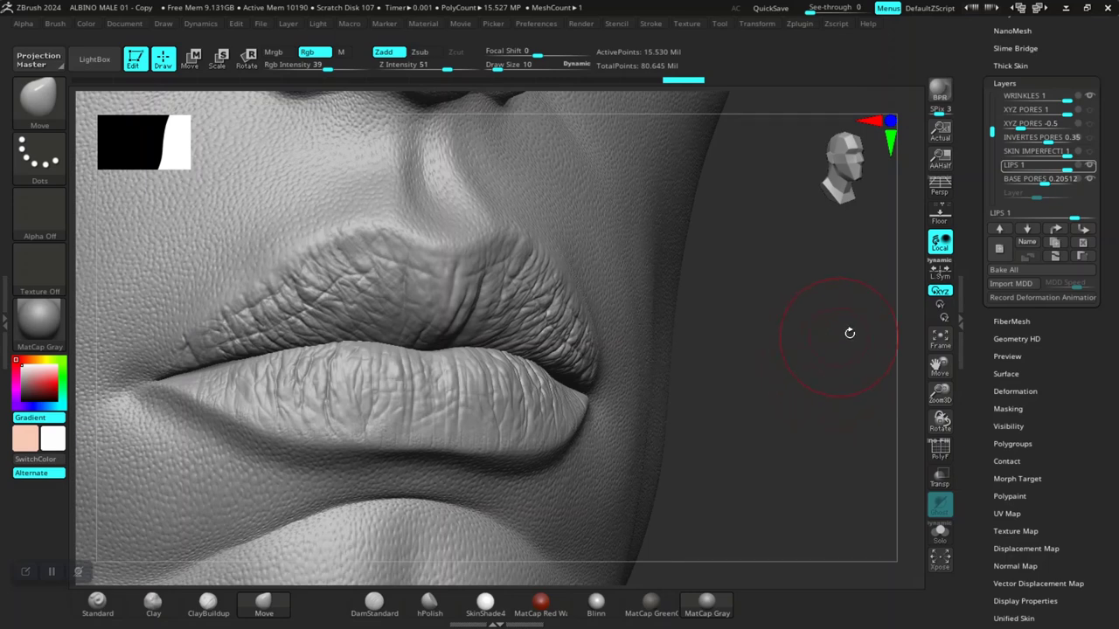
click(1055, 251)
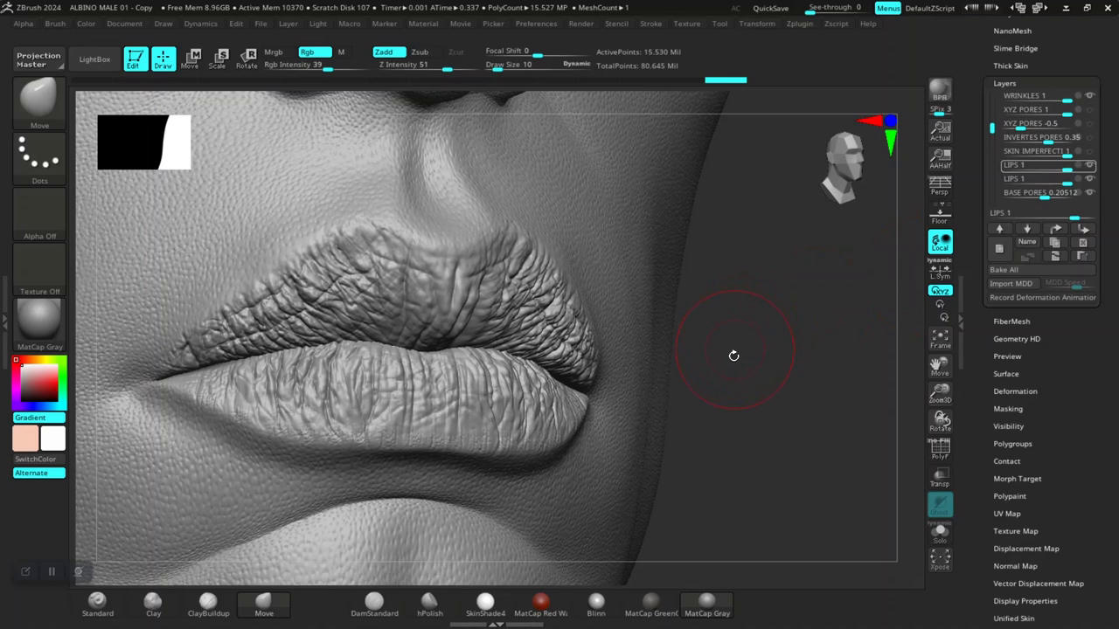
drag(731, 355, 763, 386)
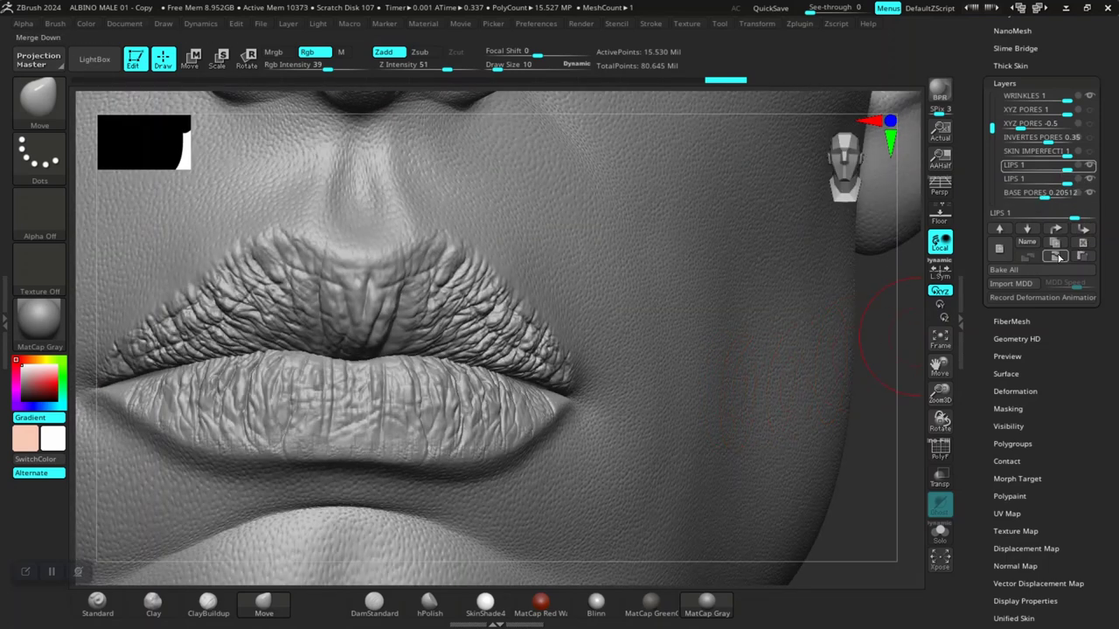
Merge the upper LIPS layer down into its copy and set the merged layer's intensity to 0.51282
click(1056, 256)
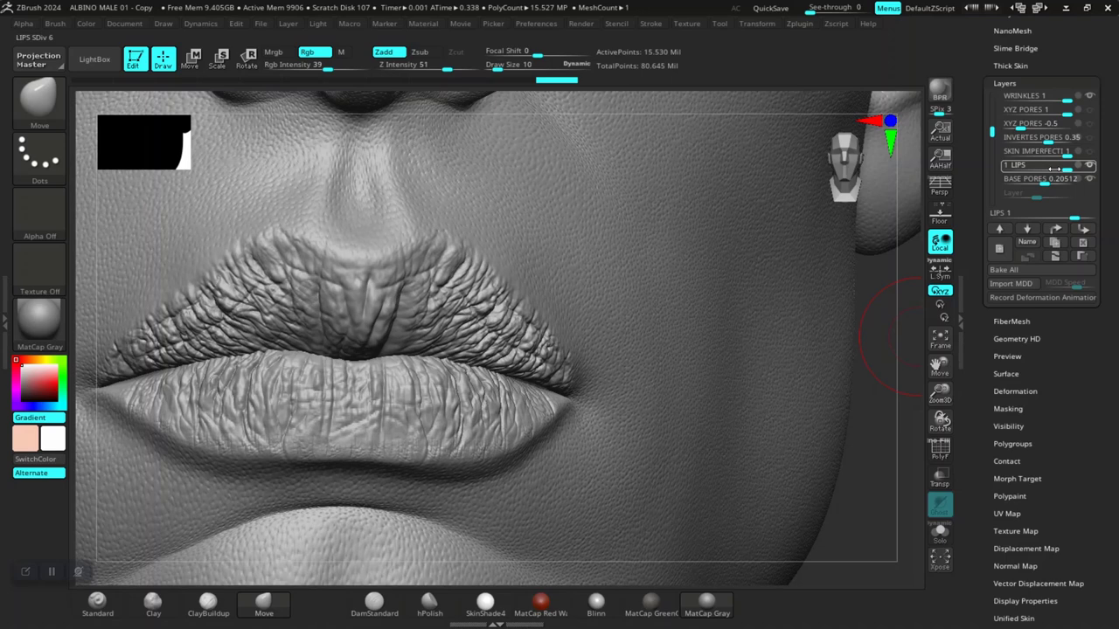
drag(1058, 169, 1051, 169)
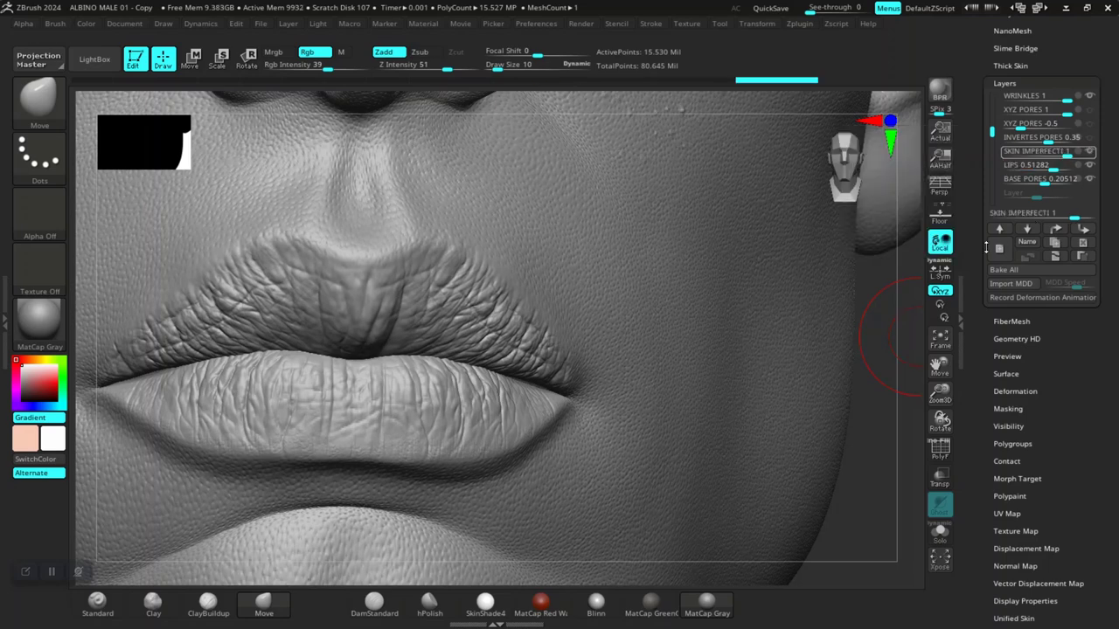
Show the SKIN IMPERFECTI layer and duplicate it to strengthen the bumps on the cheeks and nose
alt+drag(881, 323, 841, 477)
right_drag(833, 506, 856, 469)
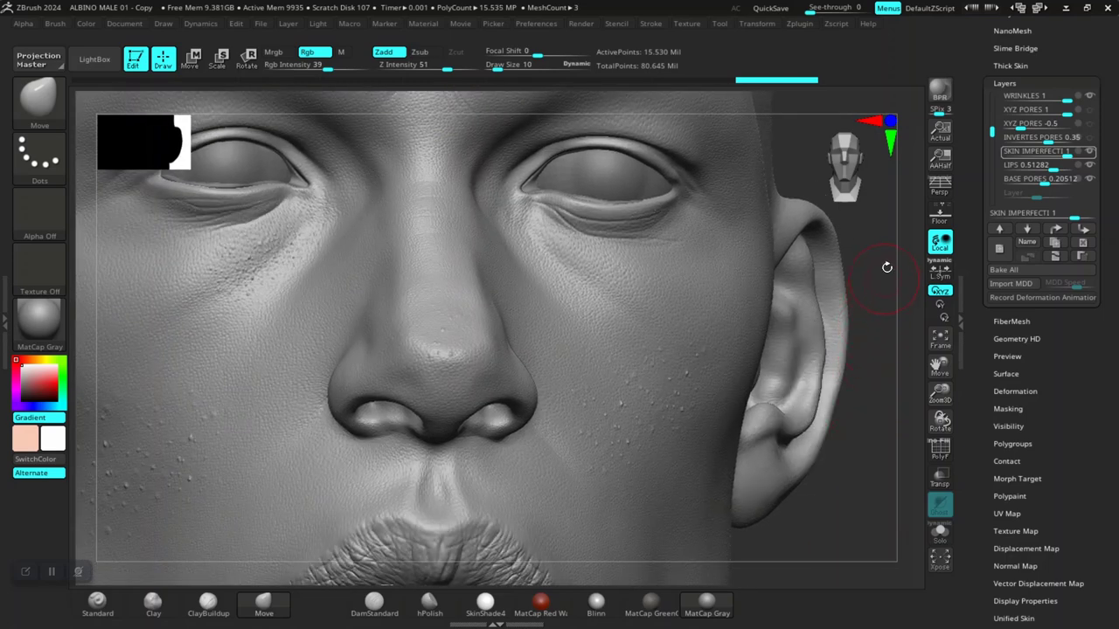
right_drag(886, 262, 867, 218)
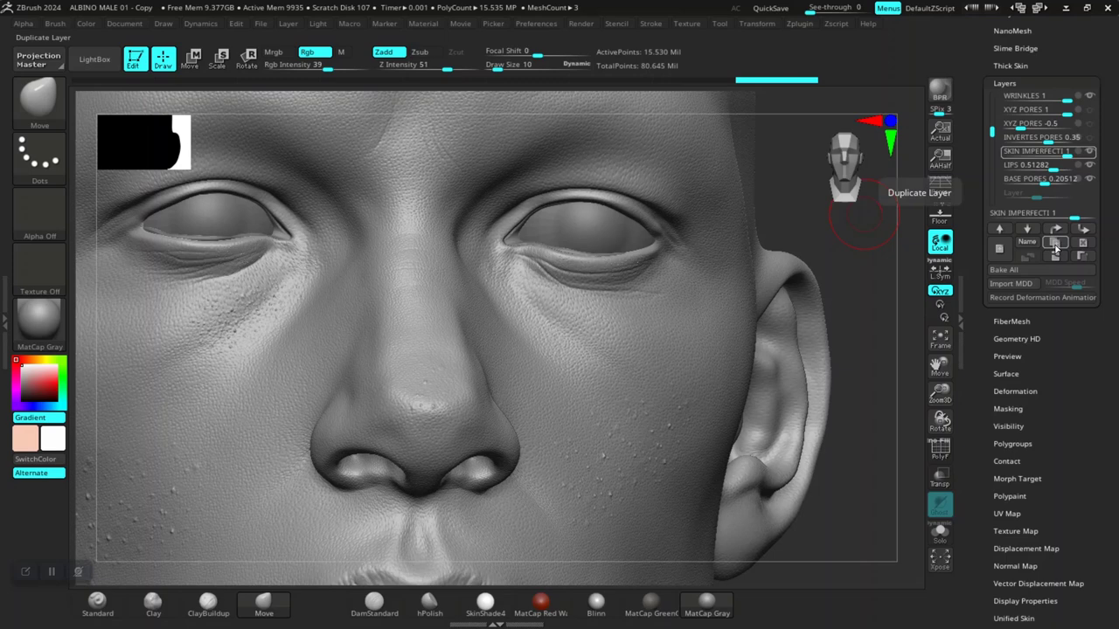
click(1053, 249)
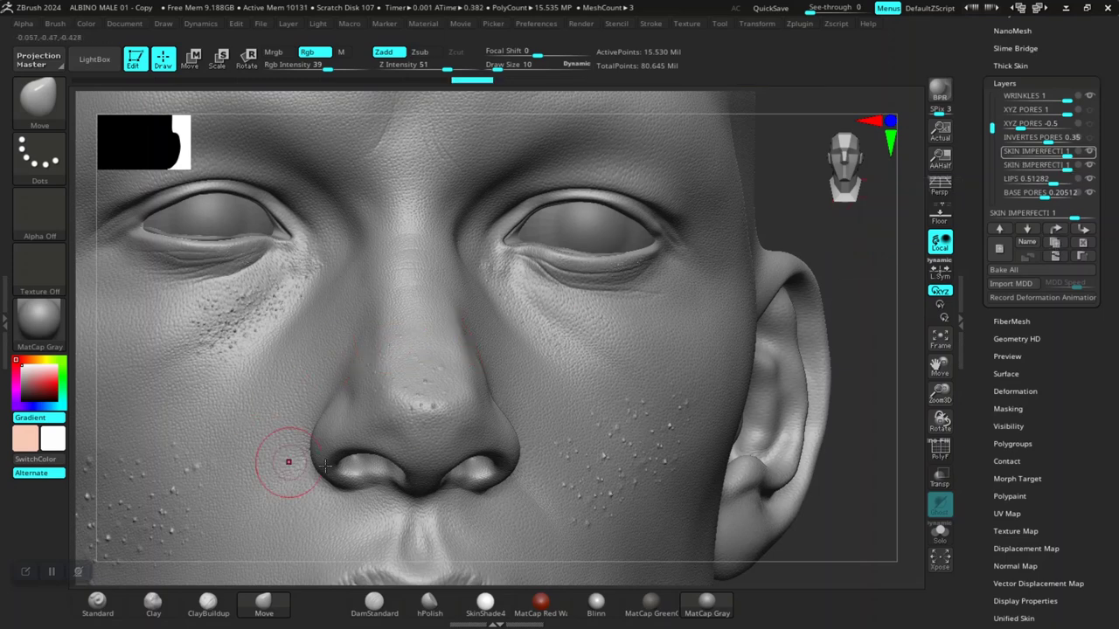
right_drag(827, 534, 849, 507)
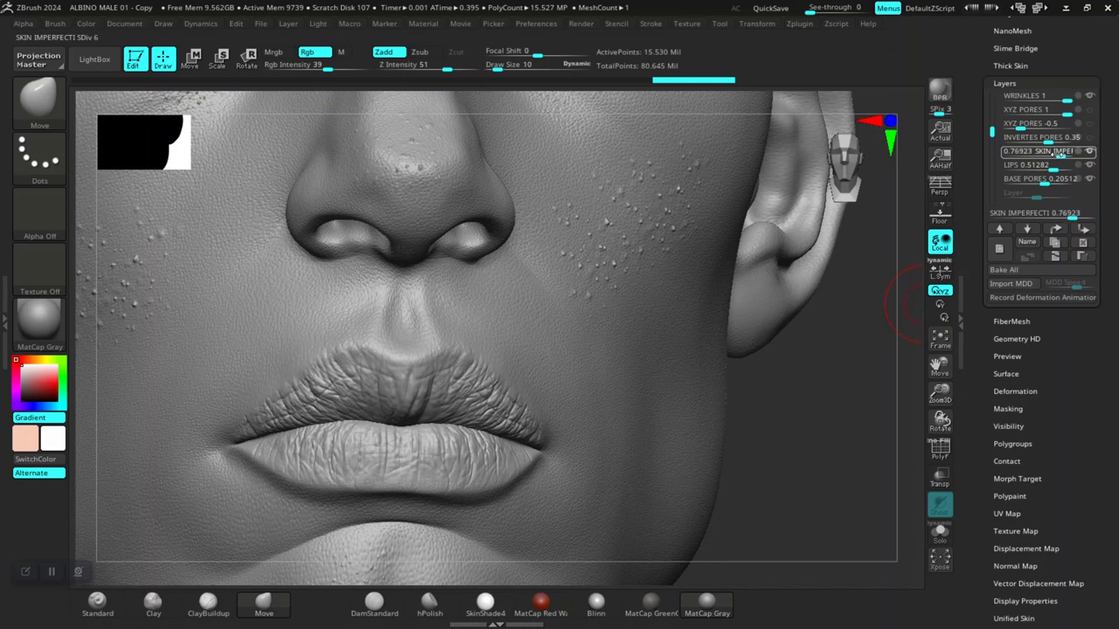
Merge the duplicated SKIN IMPERFECTI layers, set the intensity to 0.61538 and check the lower face from the side
drag(1060, 151, 1045, 152)
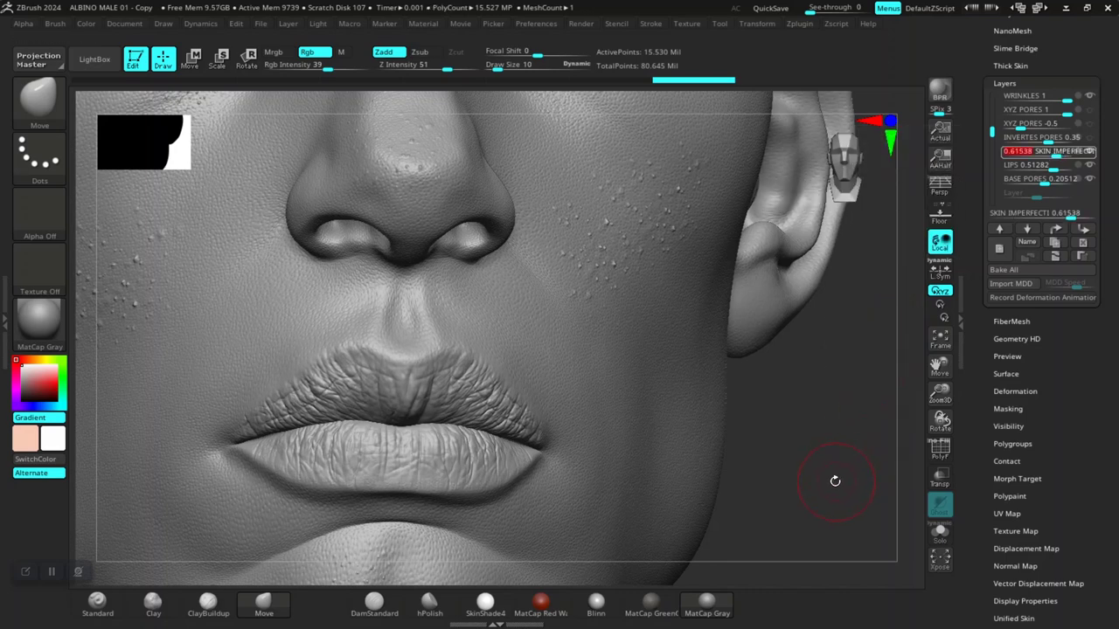
mouse_move(835, 480)
mouse_down()
mouse_move(831, 469)
mouse_move(729, 455)
mouse_move(684, 417)
mouse_move(739, 268)
mouse_move(722, 357)
mouse_move(739, 442)
mouse_move(731, 349)
mouse_move(709, 390)
mouse_move(719, 393)
mouse_move(726, 506)
mouse_move(766, 492)
mouse_move(806, 379)
mouse_move(800, 484)
mouse_move(819, 417)
mouse_move(827, 434)
mouse_move(813, 454)
mouse_move(820, 423)
mouse_move(856, 402)
mouse_move(814, 387)
mouse_move(831, 399)
mouse_move(816, 359)
mouse_move(824, 425)
mouse_move(855, 425)
mouse_move(845, 382)
mouse_up()
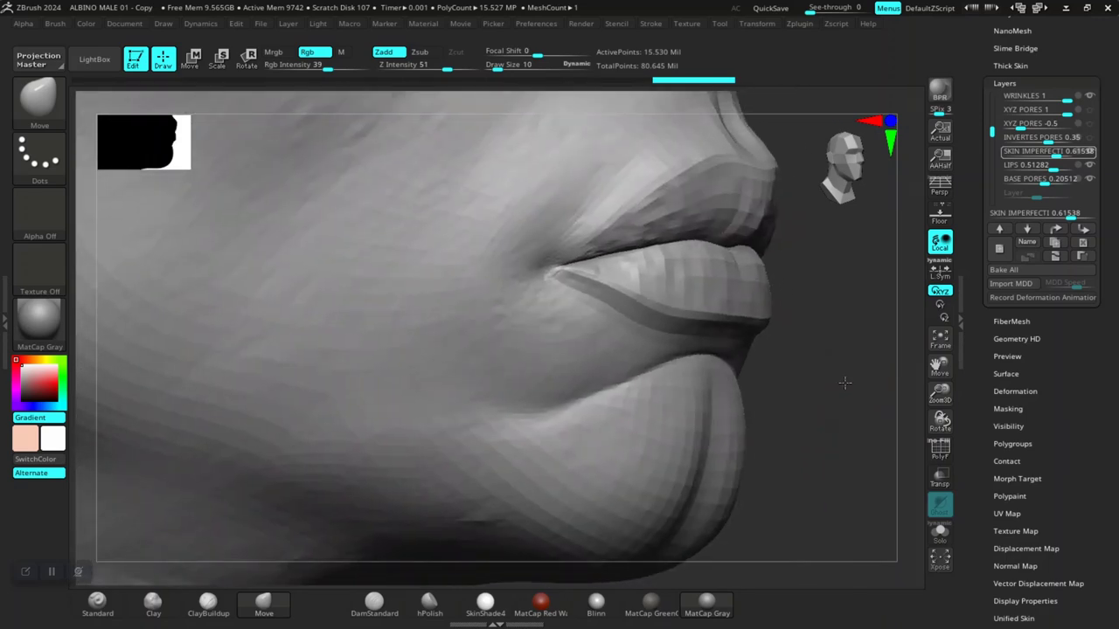
drag(843, 424, 831, 407)
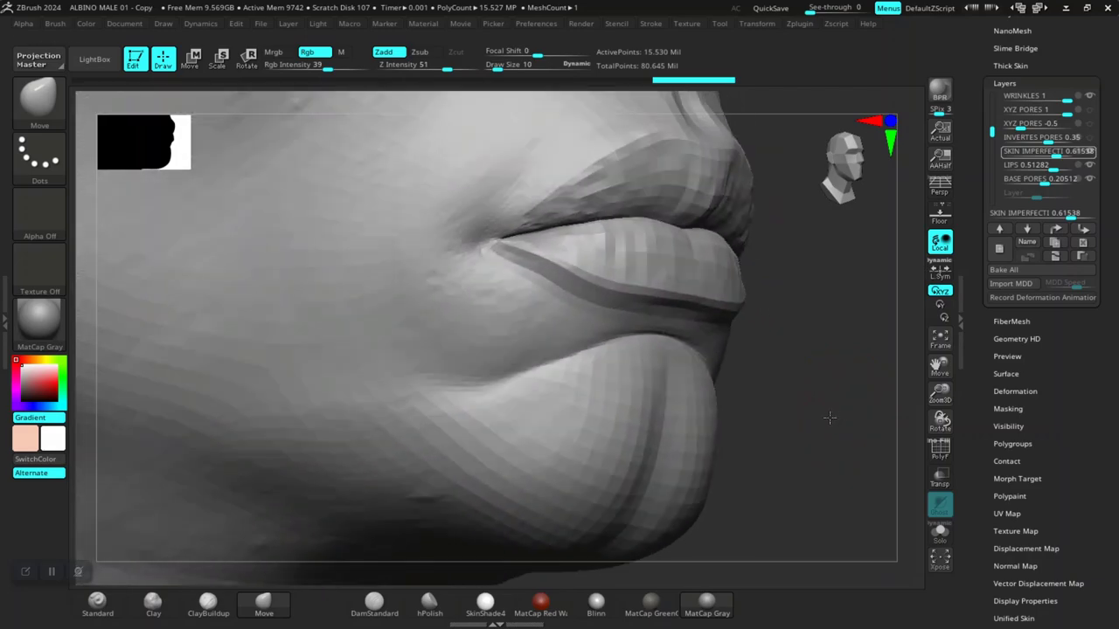